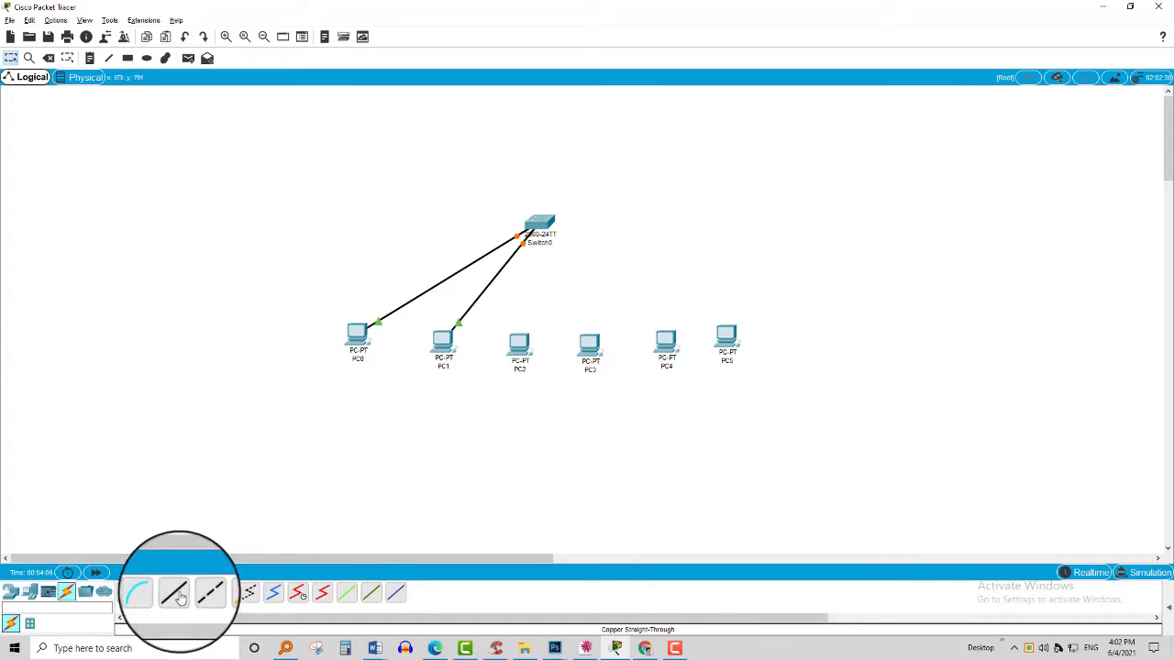
Connect PC2 to Switch0 with a Copper Straight-Through cable, using a free FastEthernet port on the switch
left_click(175, 592)
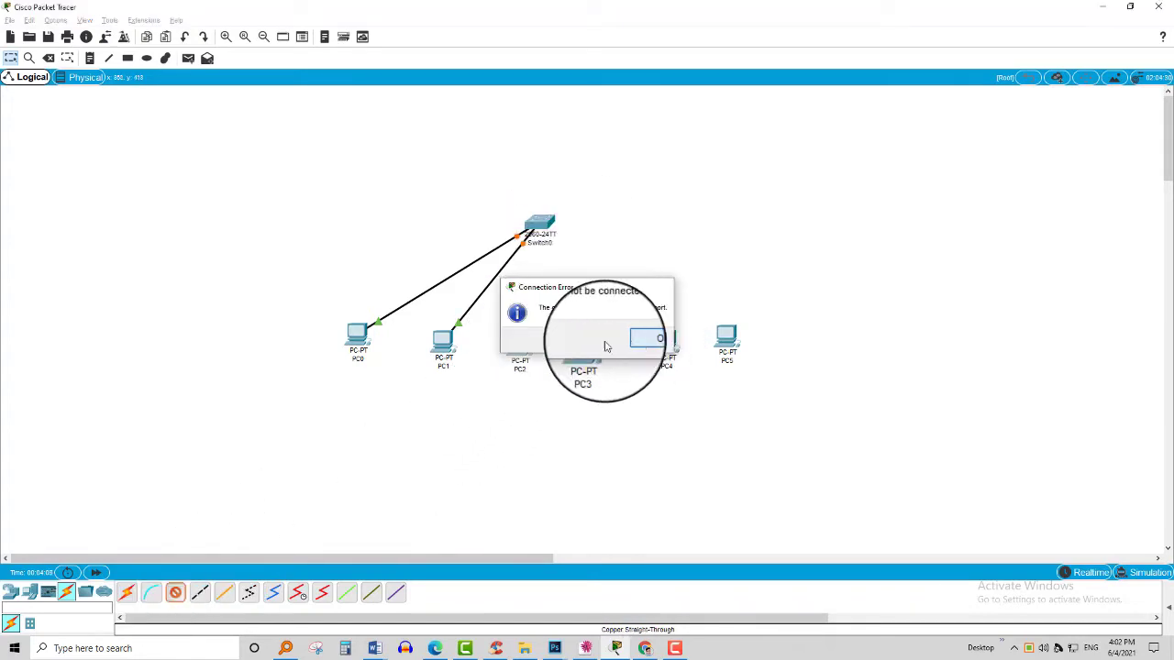
left_click(636, 345)
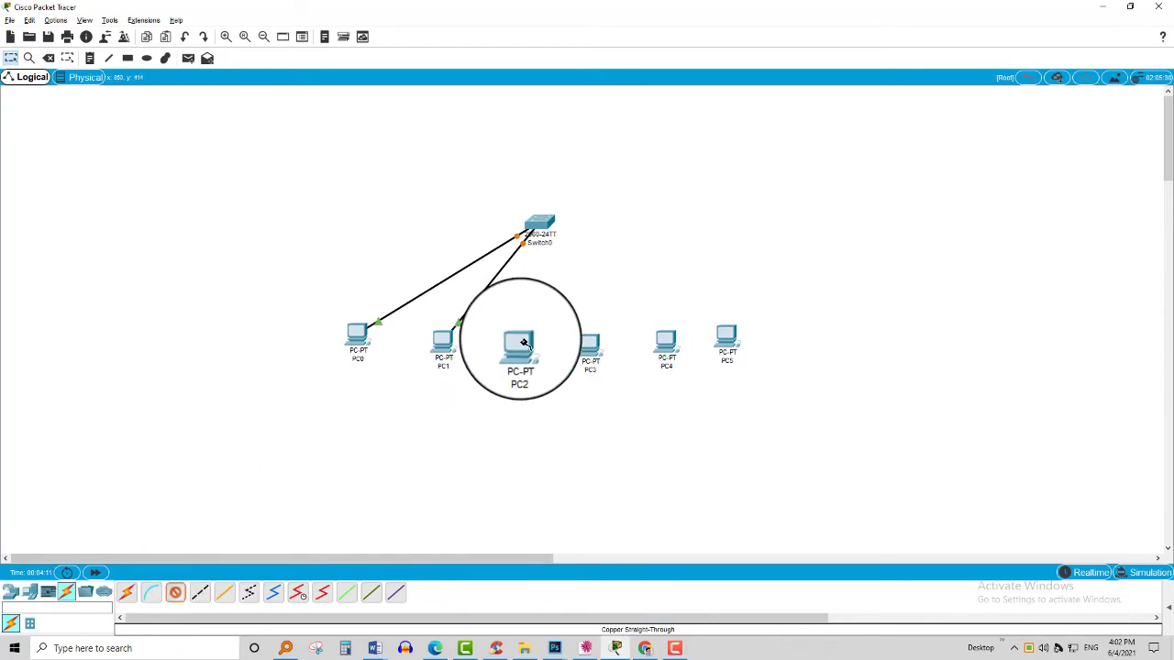
left_click(548, 226)
left_click(589, 257)
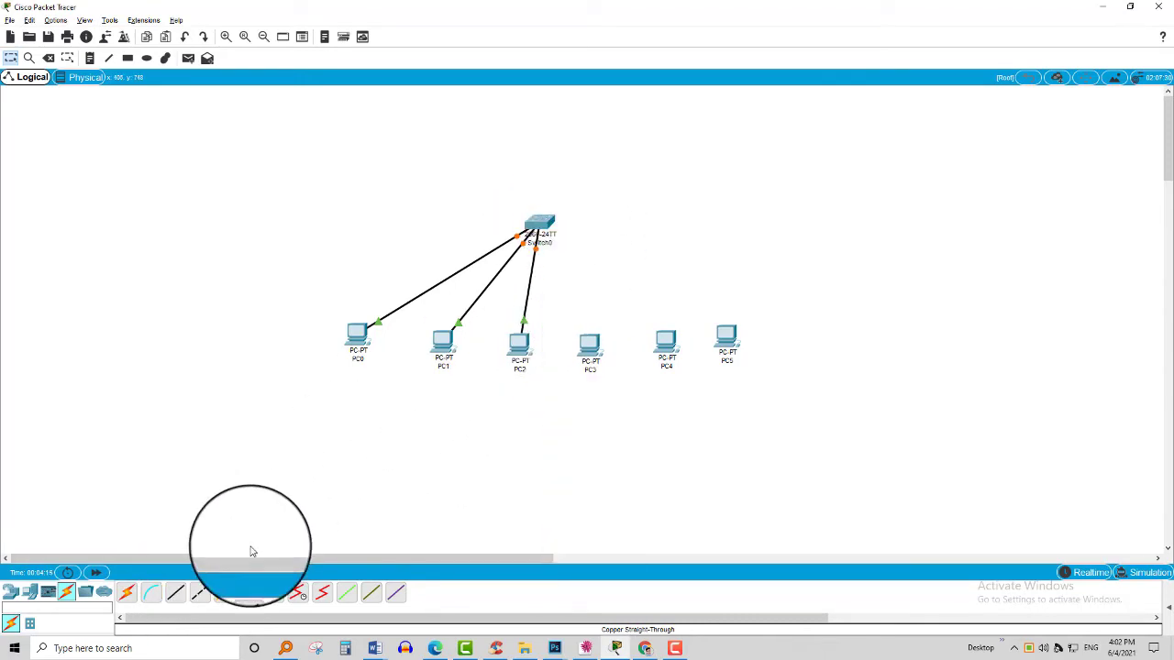
Connect PC3 to port FastEthernet0/4 of Switch0 with a Copper Straight-Through cable
left_click(176, 593)
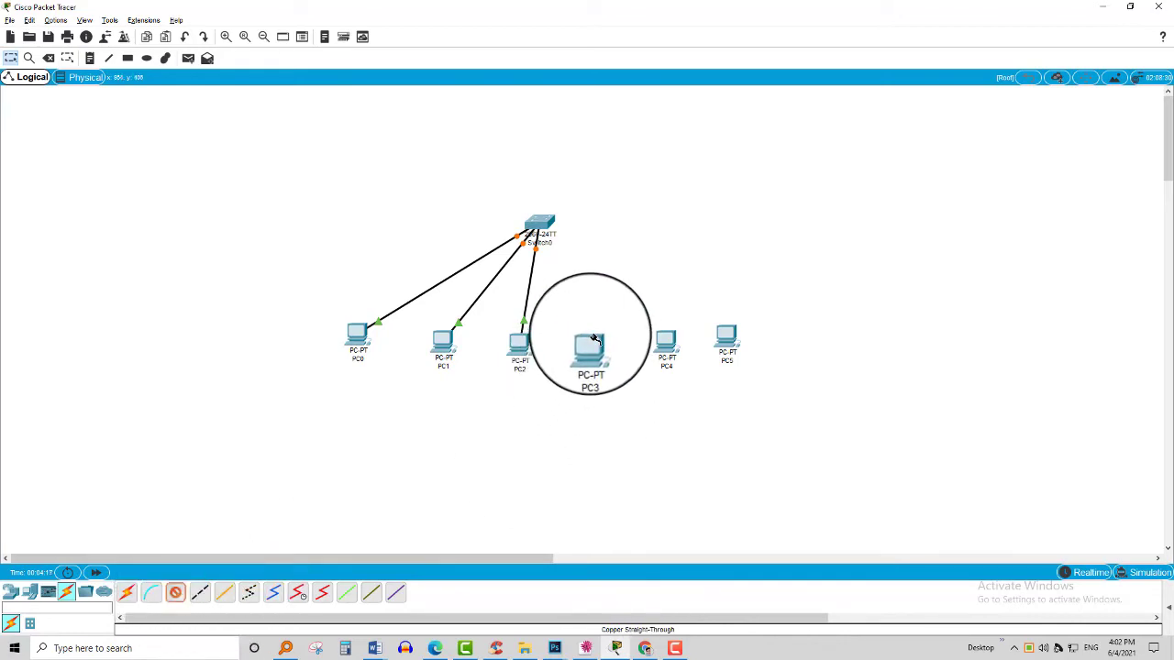
left_click(548, 226)
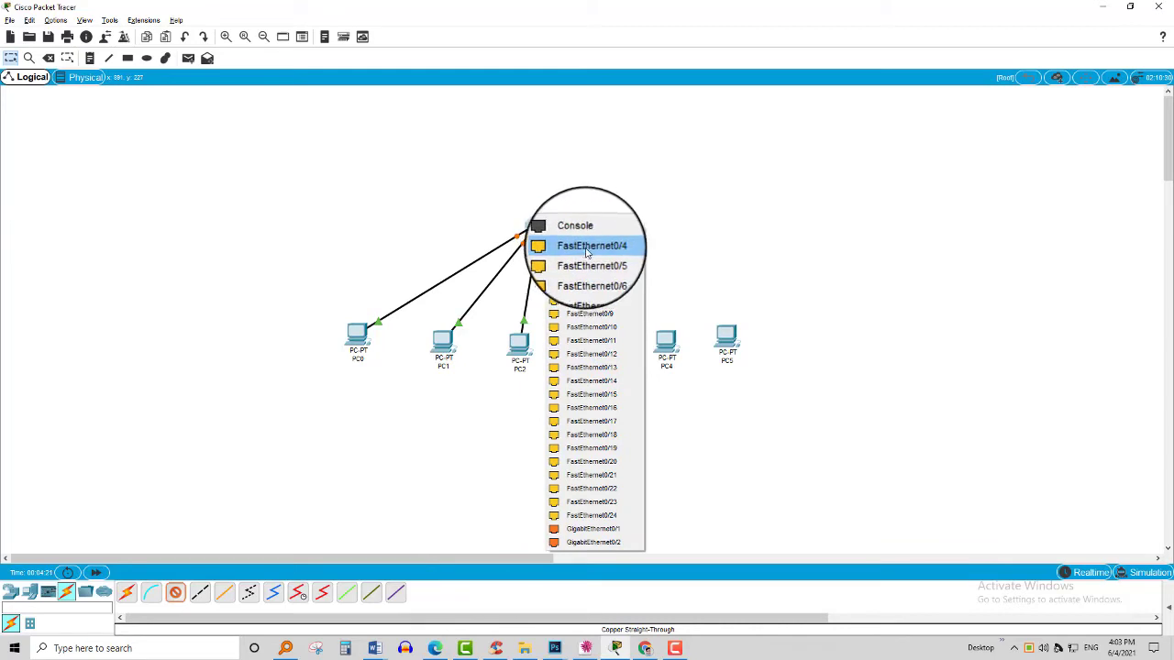
left_click(588, 246)
Connect PC4 to port FastEthernet0/5 of Switch0 with a Copper Straight-Through cable
left_click(175, 592)
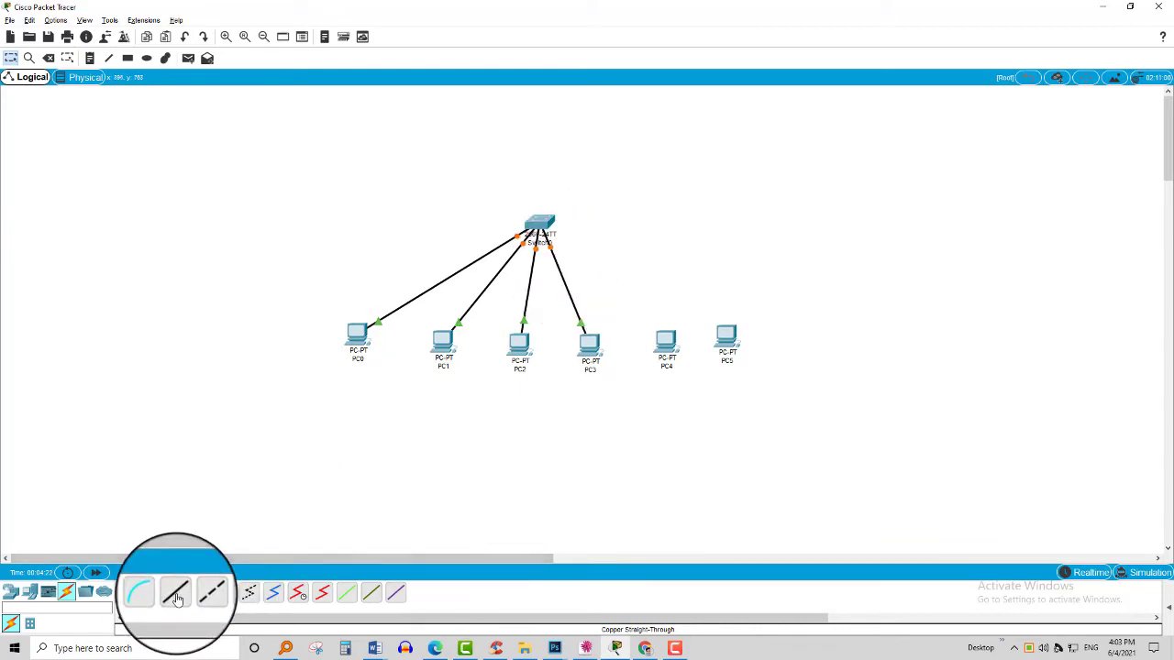
left_click(660, 338)
left_click(697, 384)
left_click(547, 226)
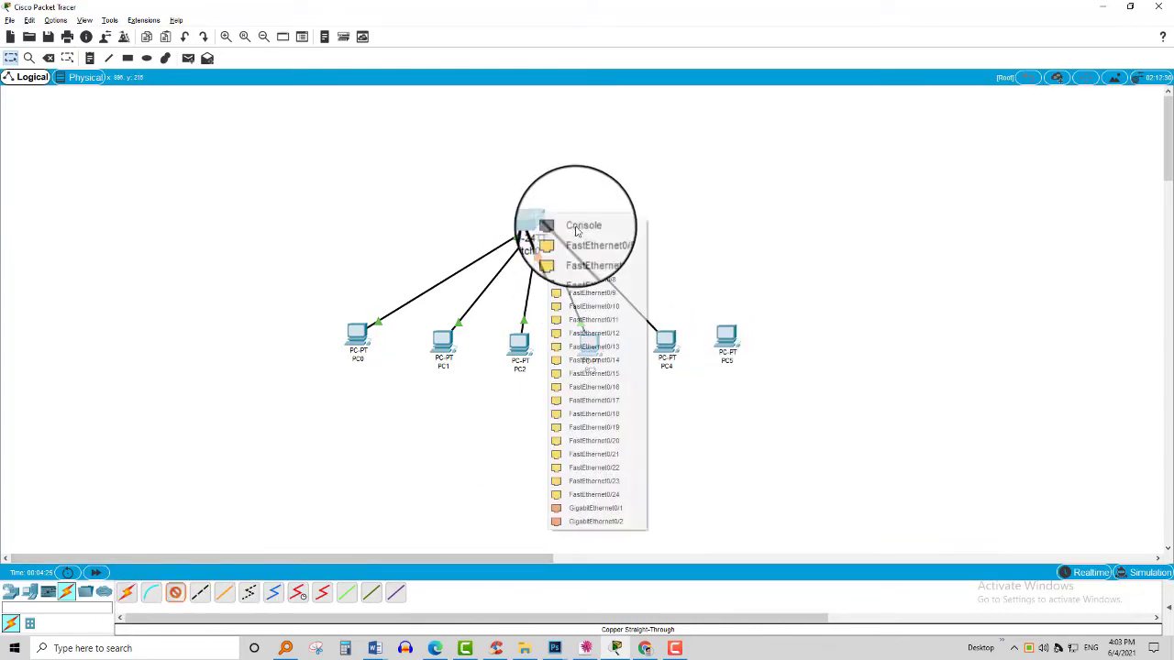
left_click(590, 240)
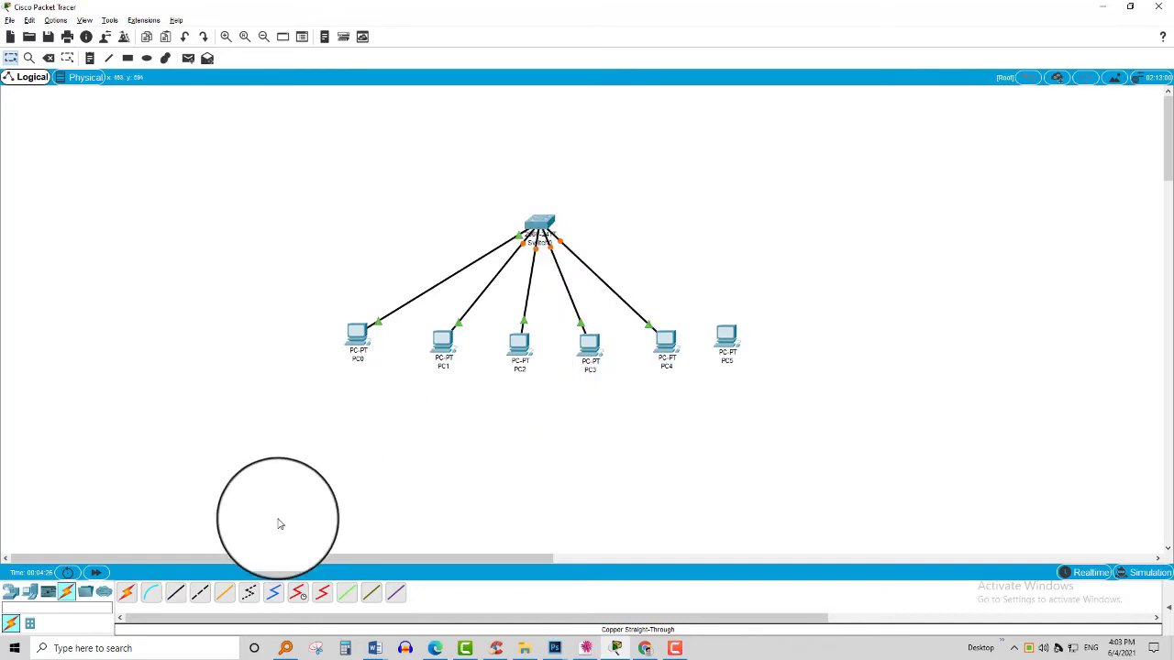
Connect PC5 to port FastEthernet0/6 of Switch0 with a Copper Straight-Through cable
left_click(178, 596)
left_click(725, 335)
left_click(778, 379)
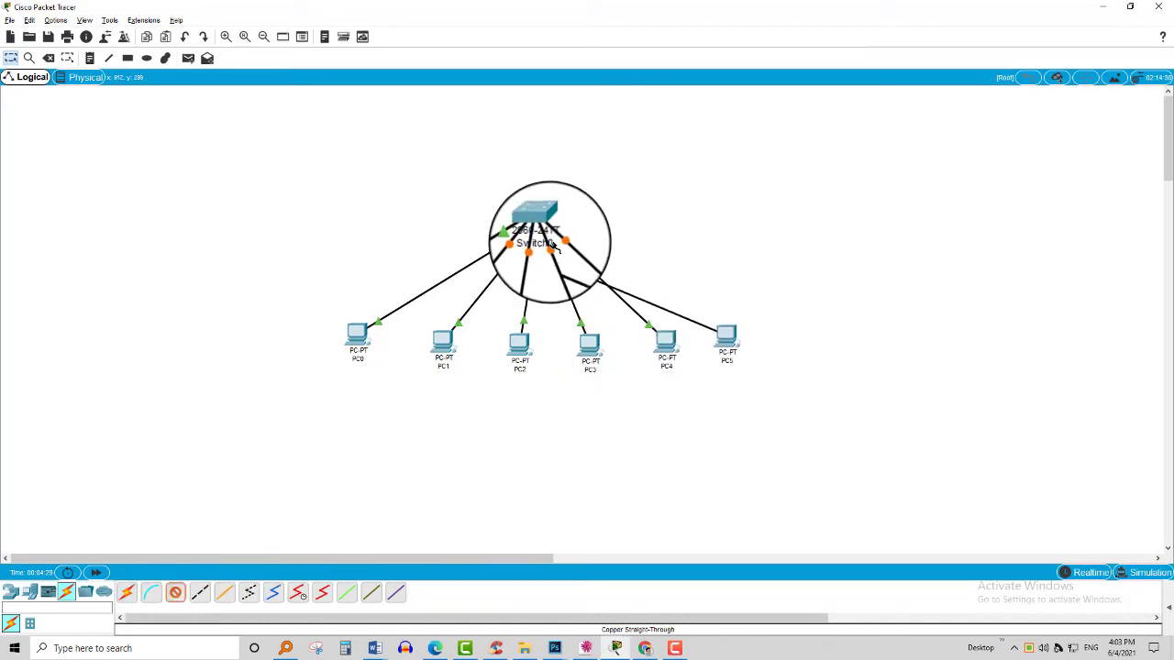
left_click(555, 223)
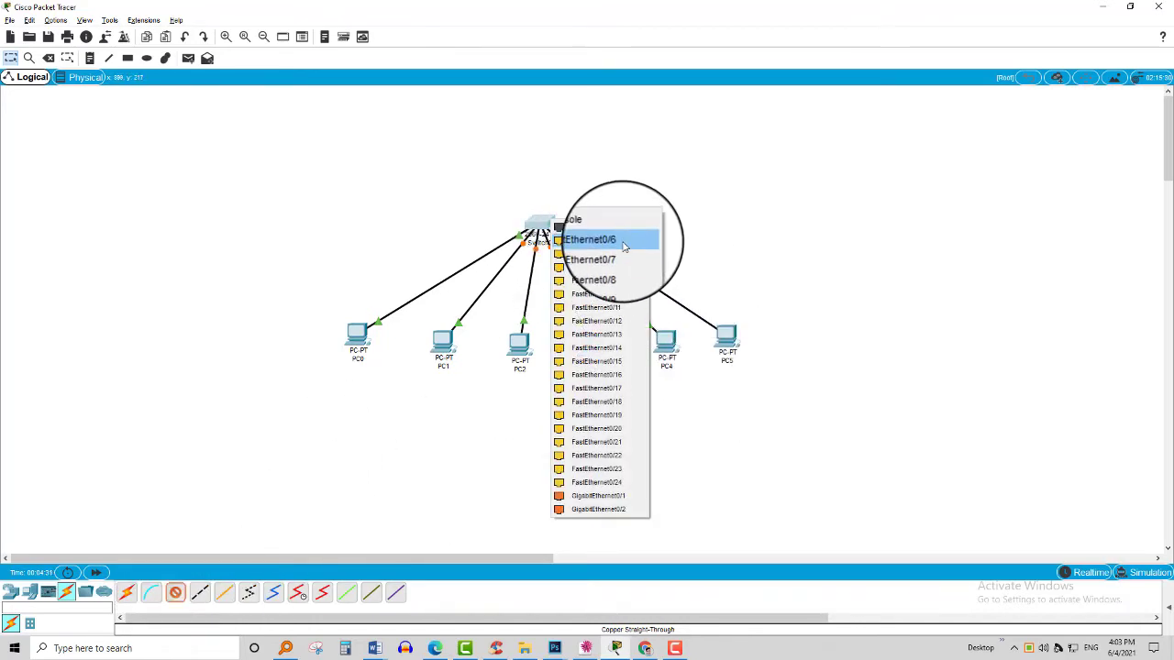
left_click(610, 237)
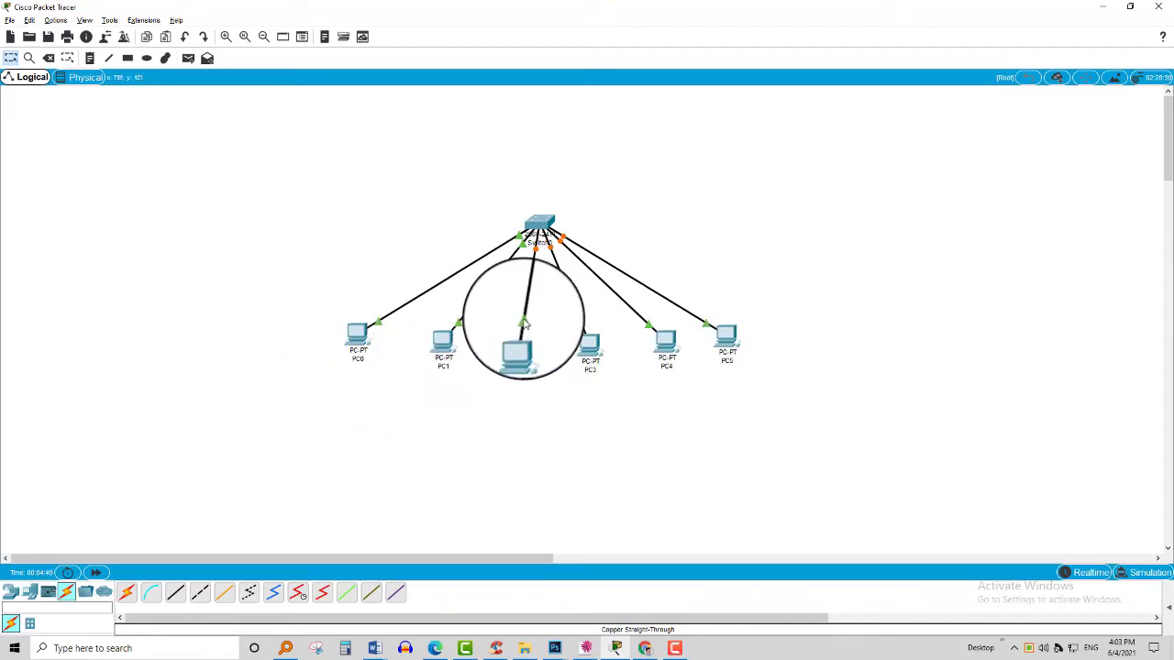
left_click(544, 233)
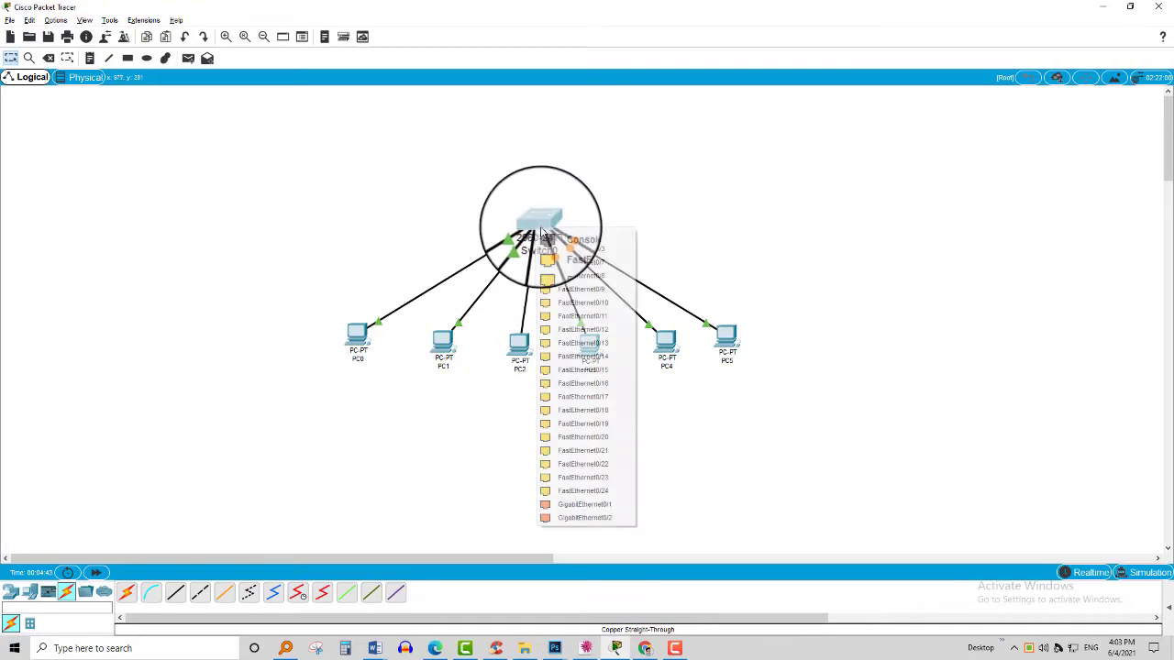
left_click(617, 256)
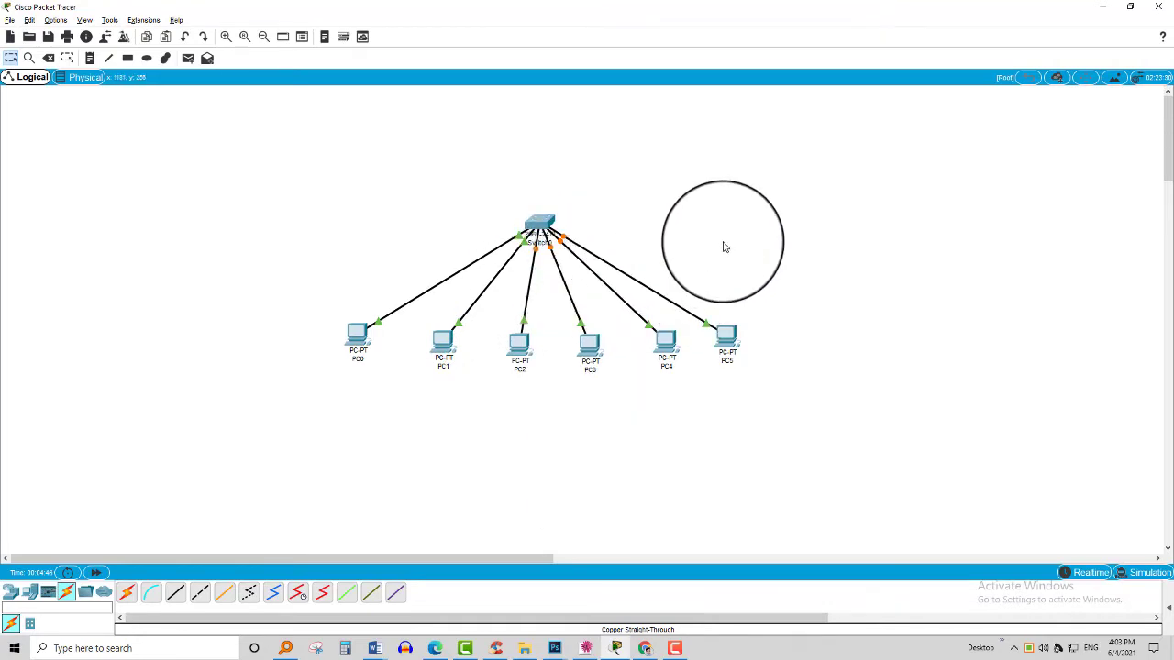
Set PC0's static IPv4 address to 20.20.20.1 in its IP Configuration and close the device window
left_click(359, 338)
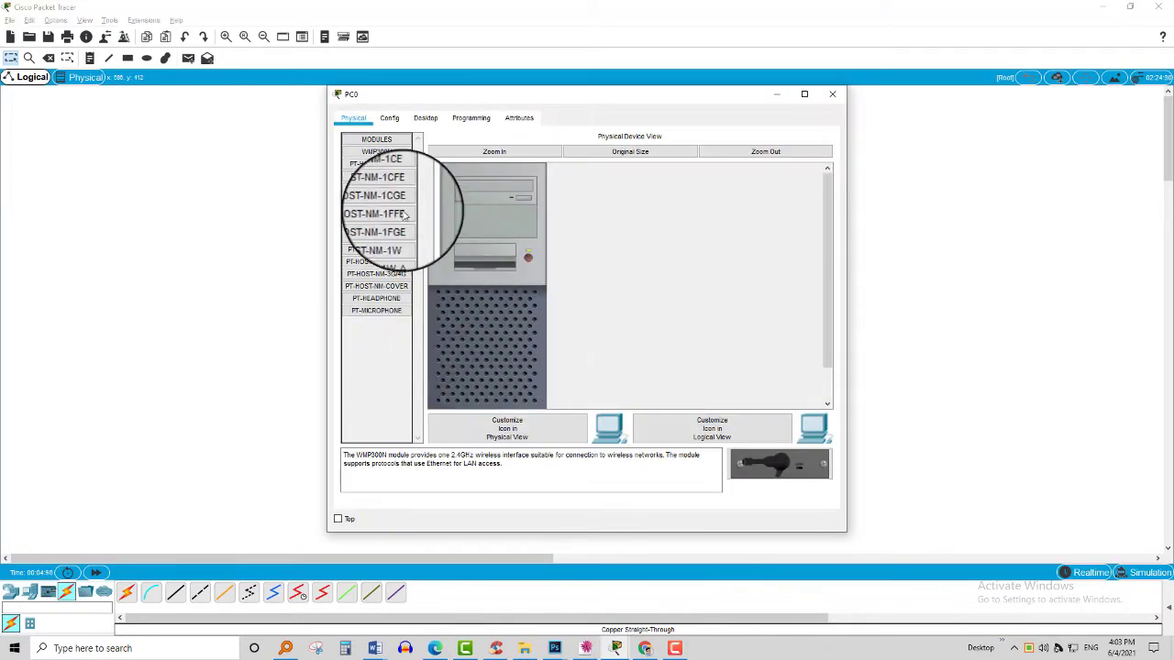
scroll(540, 318, "down", 2)
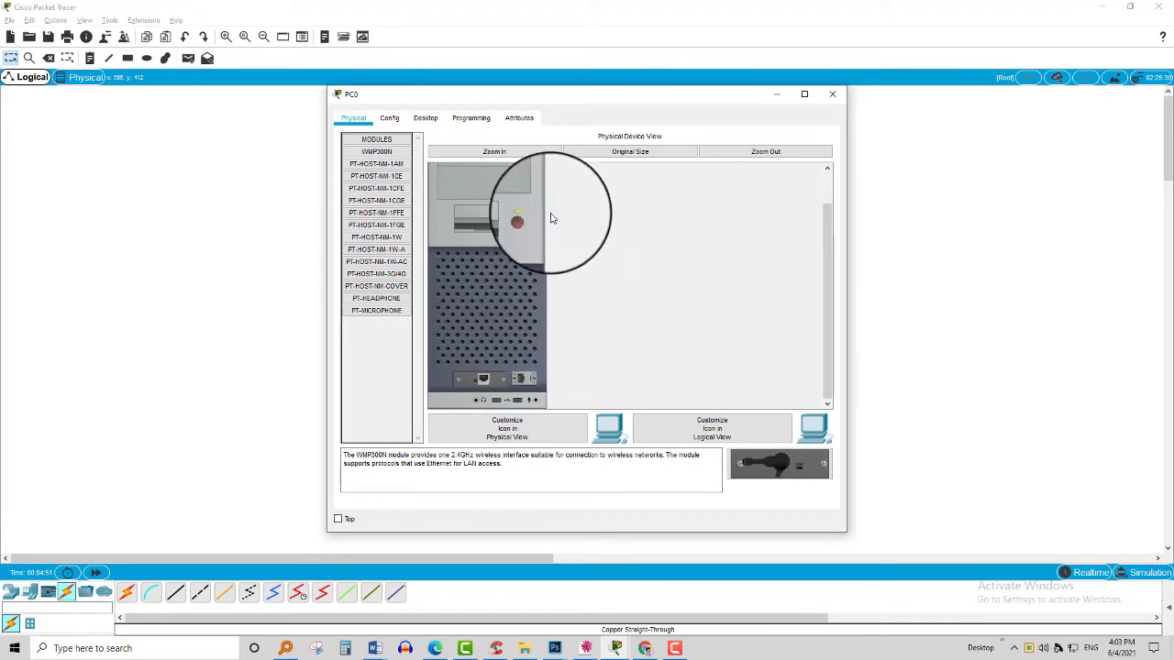
left_click(420, 117)
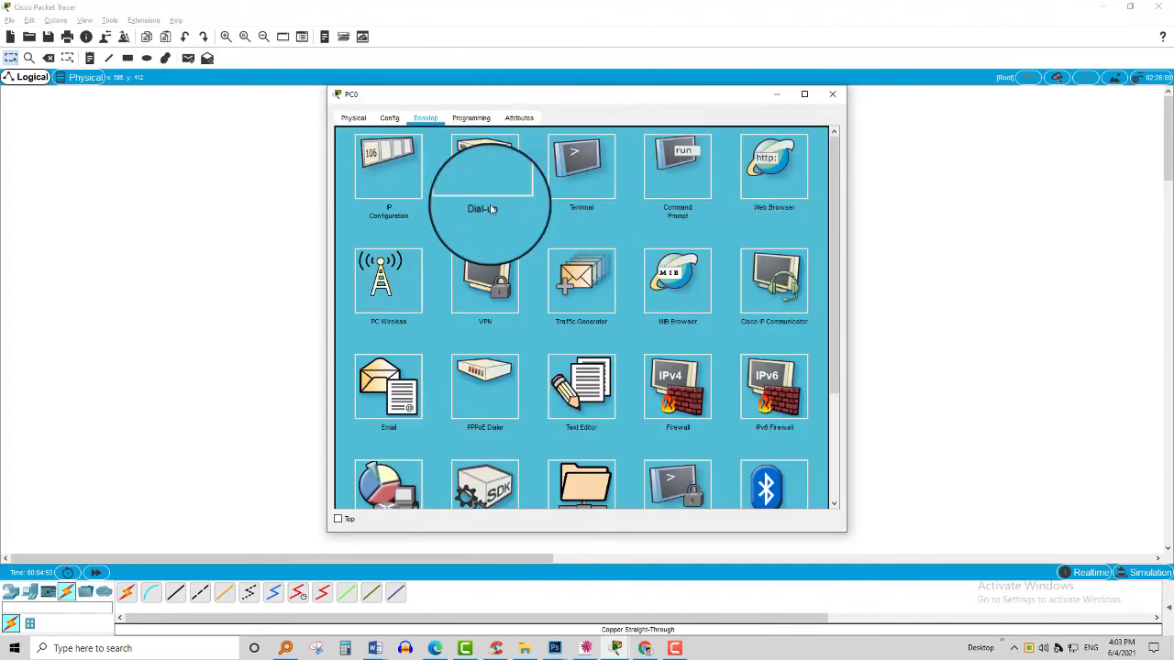
left_click(406, 175)
left_click(565, 203)
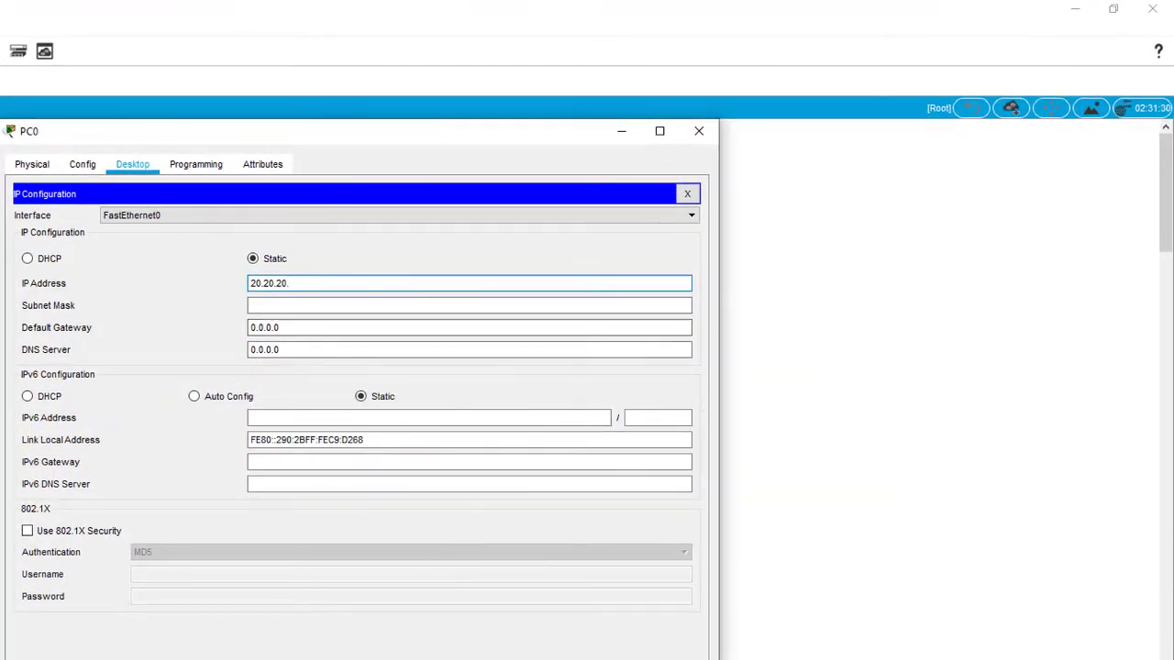
left_click(317, 305)
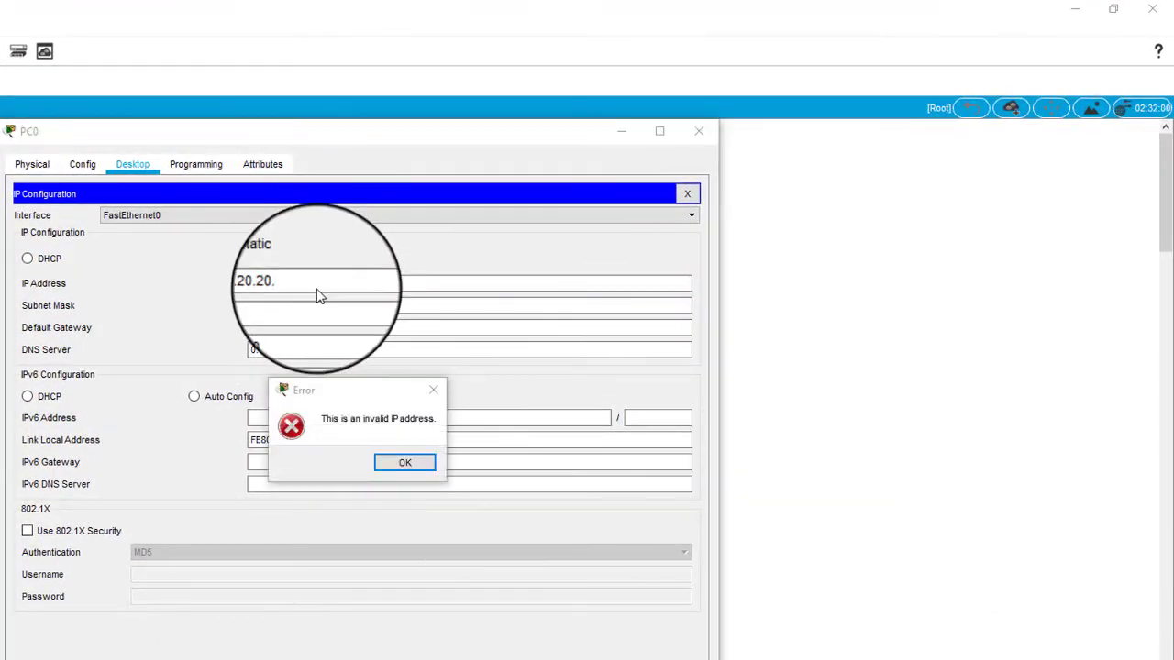
left_click(414, 459)
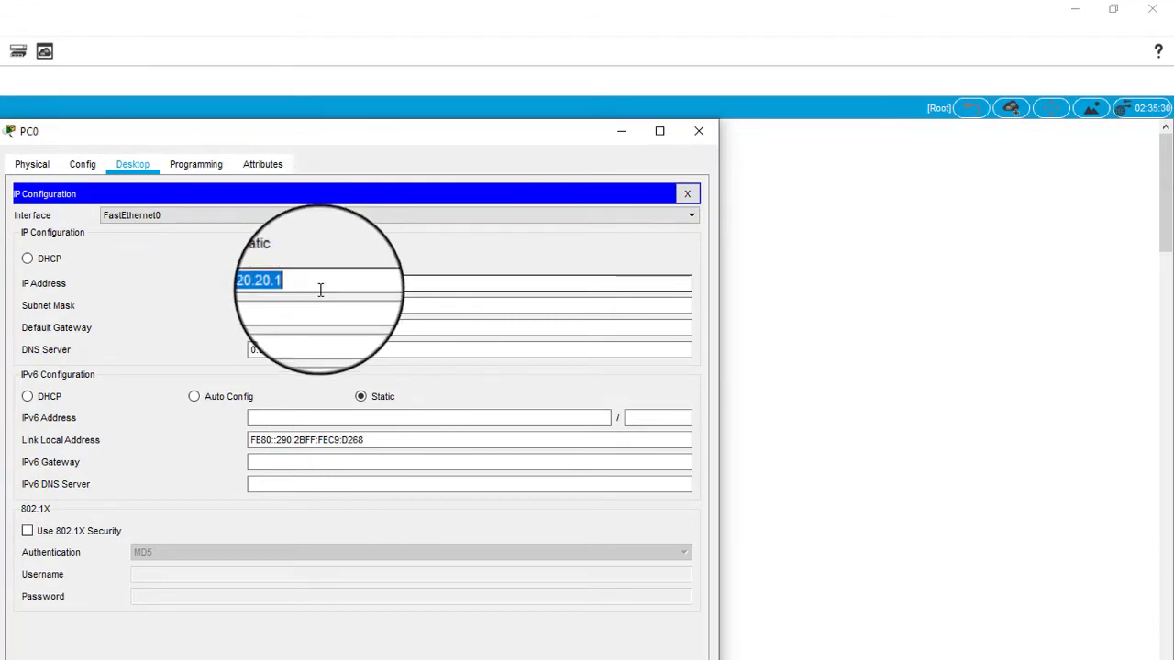
left_click(734, 340)
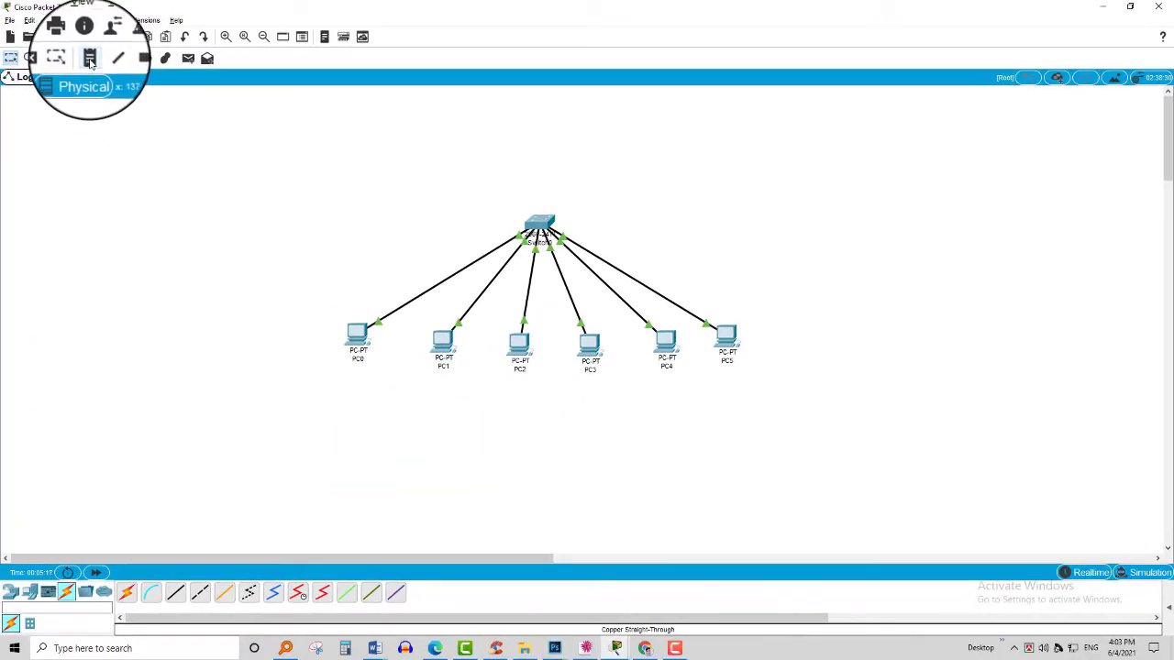
Place a note reading 20.20.20.1 just below PC0 in the workspace
left_click(91, 60)
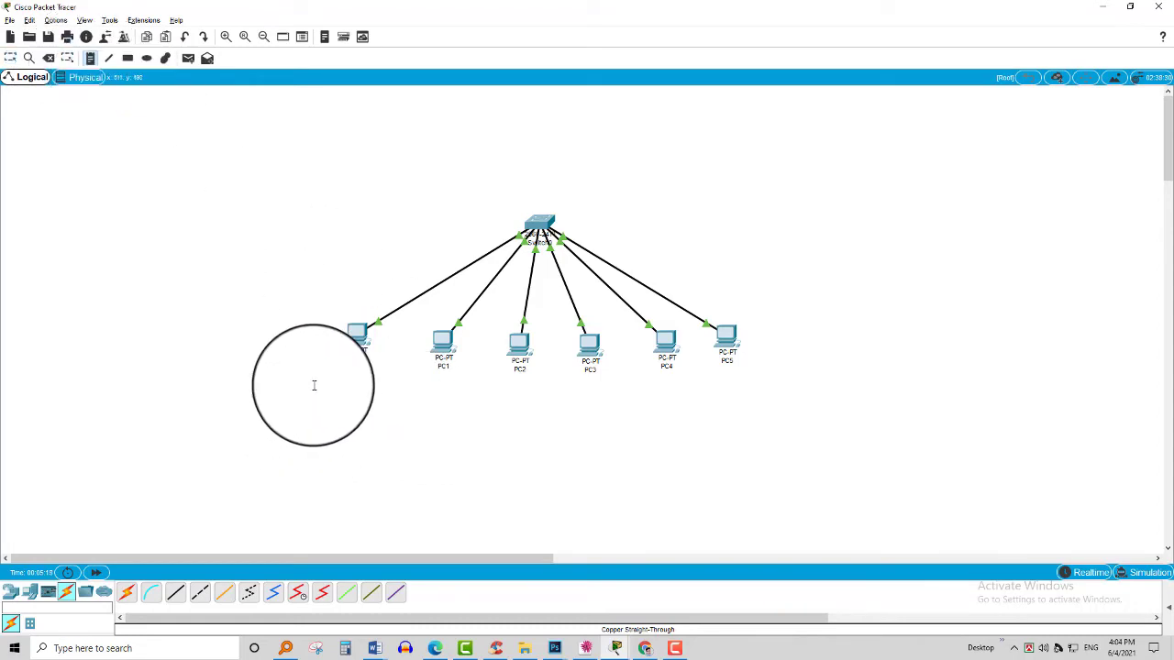
left_click(341, 393)
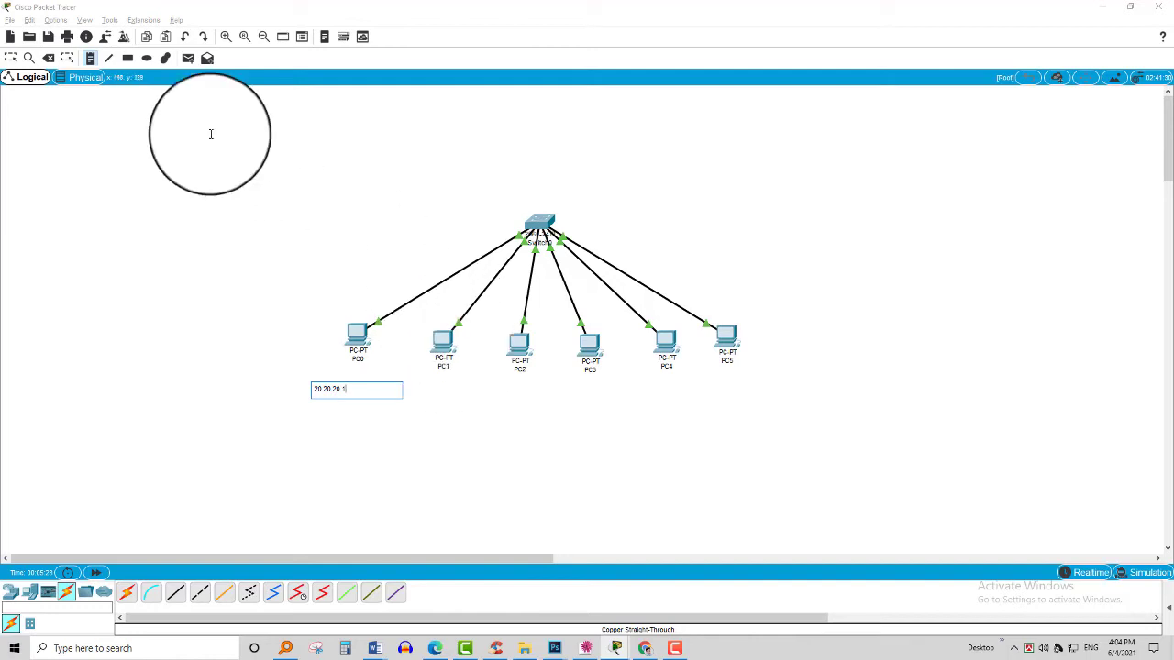
key("Escape")
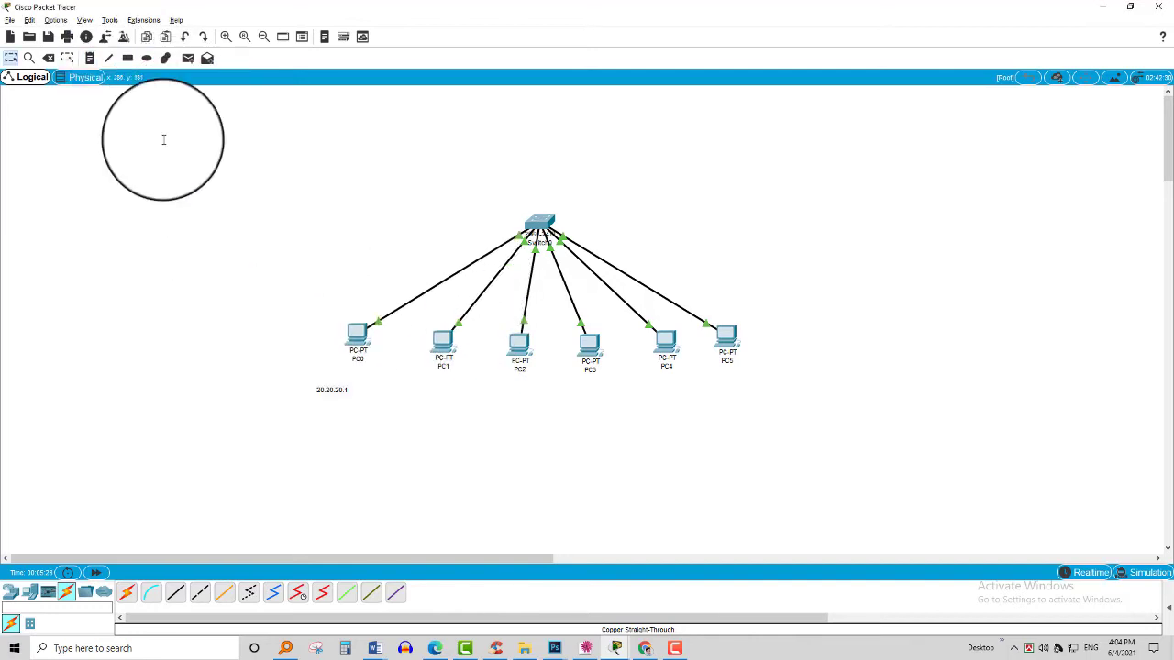
Set PC1's static IPv4 address to 20.20.20.2 in its IP Configuration and close the device window
left_click(446, 348)
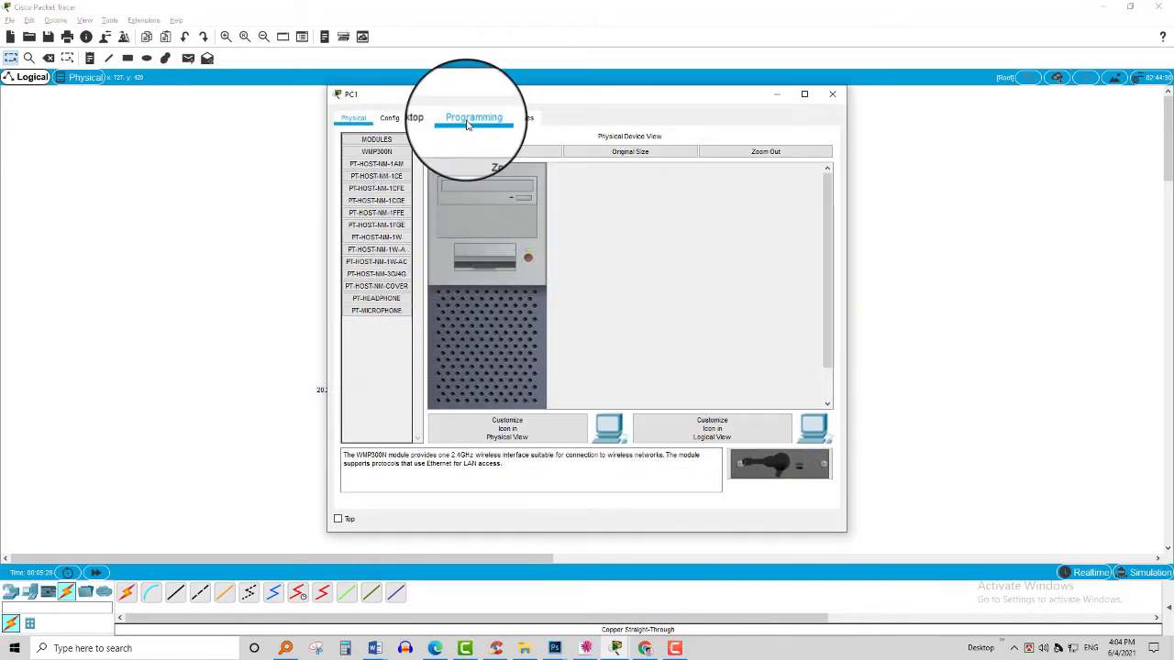
left_click(431, 119)
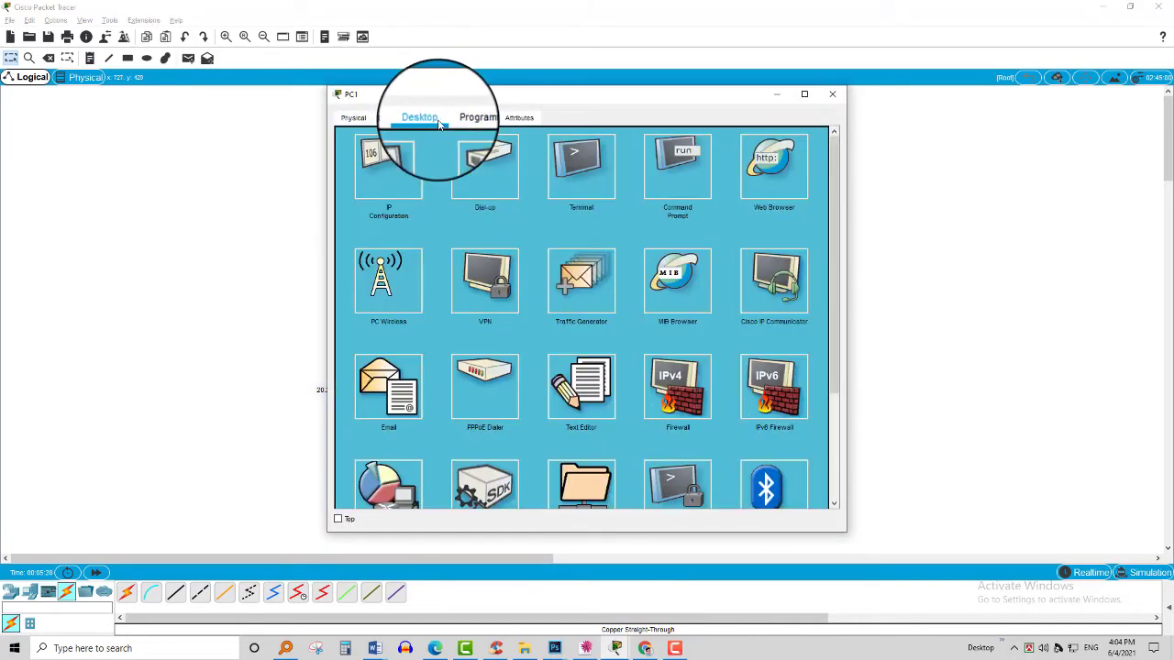
left_click(394, 194)
left_click(537, 203)
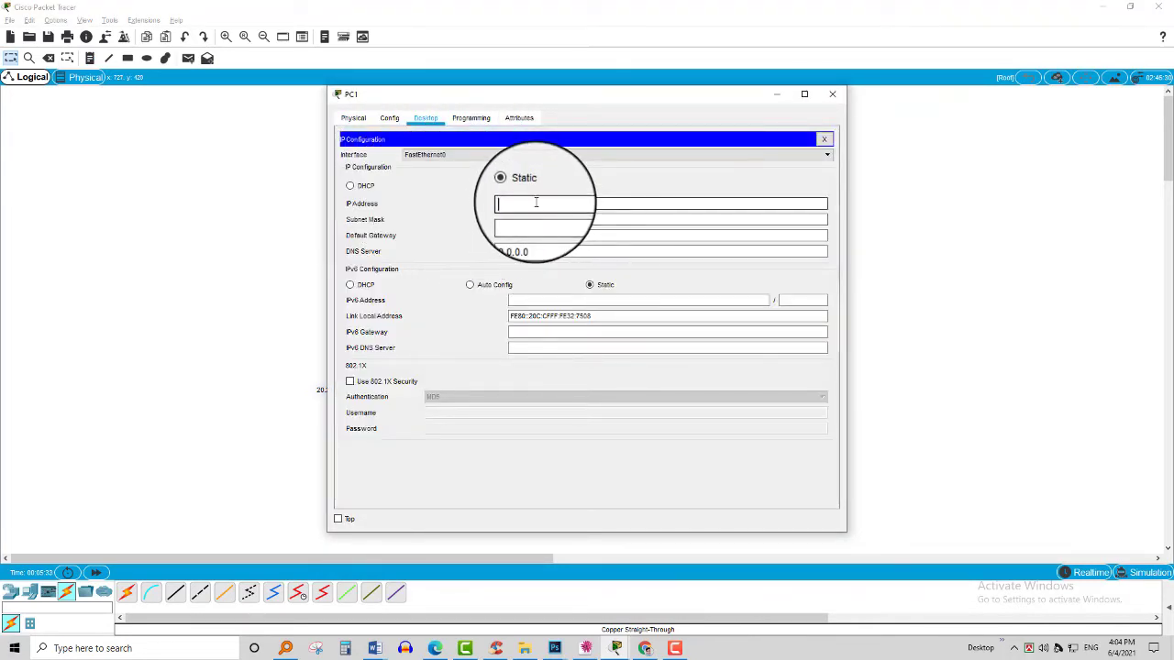
type("20.20.20.1")
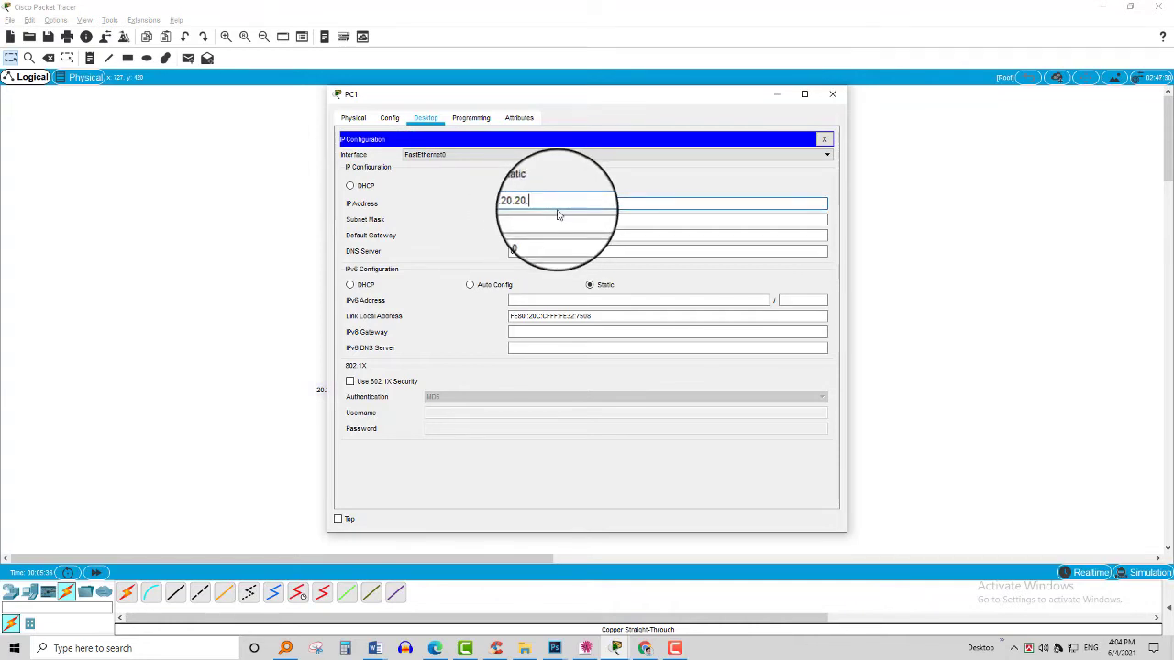
left_click(561, 218)
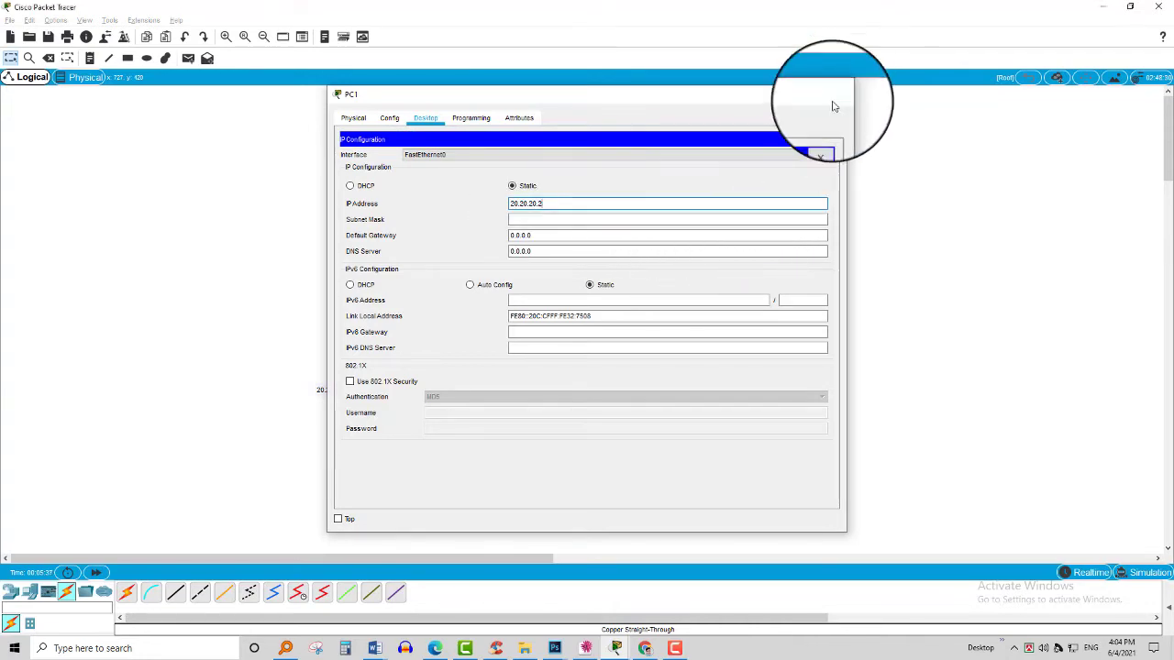
left_click(832, 94)
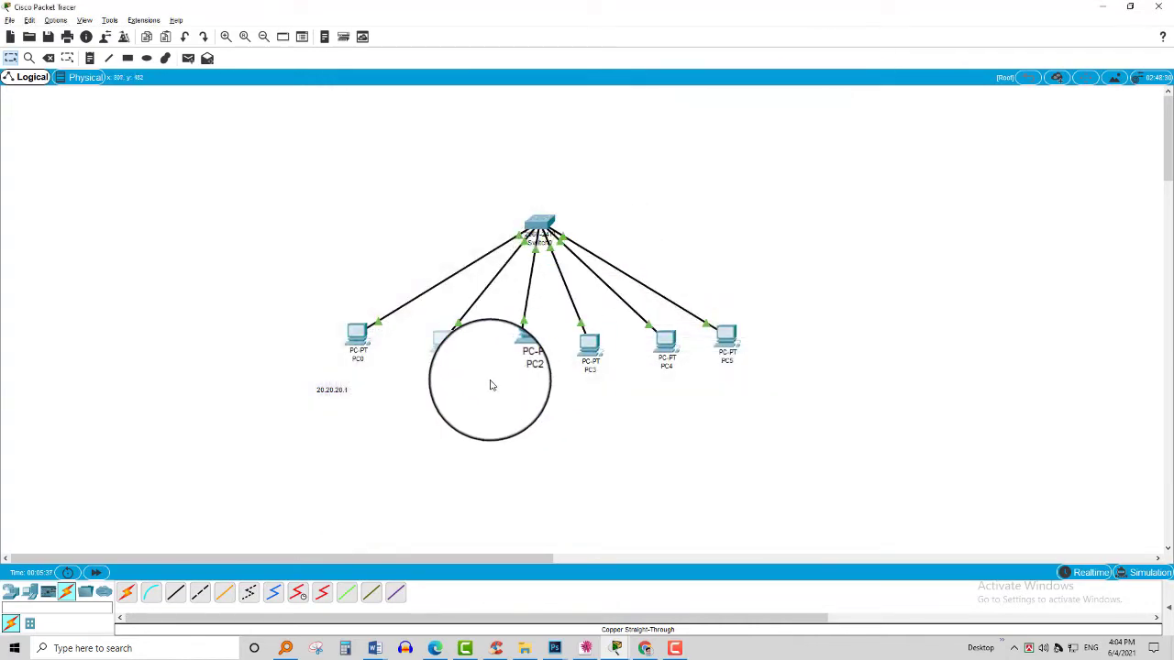
Place a note reading 20.20.20.1 just below PC1 in the workspace
left_click(91, 60)
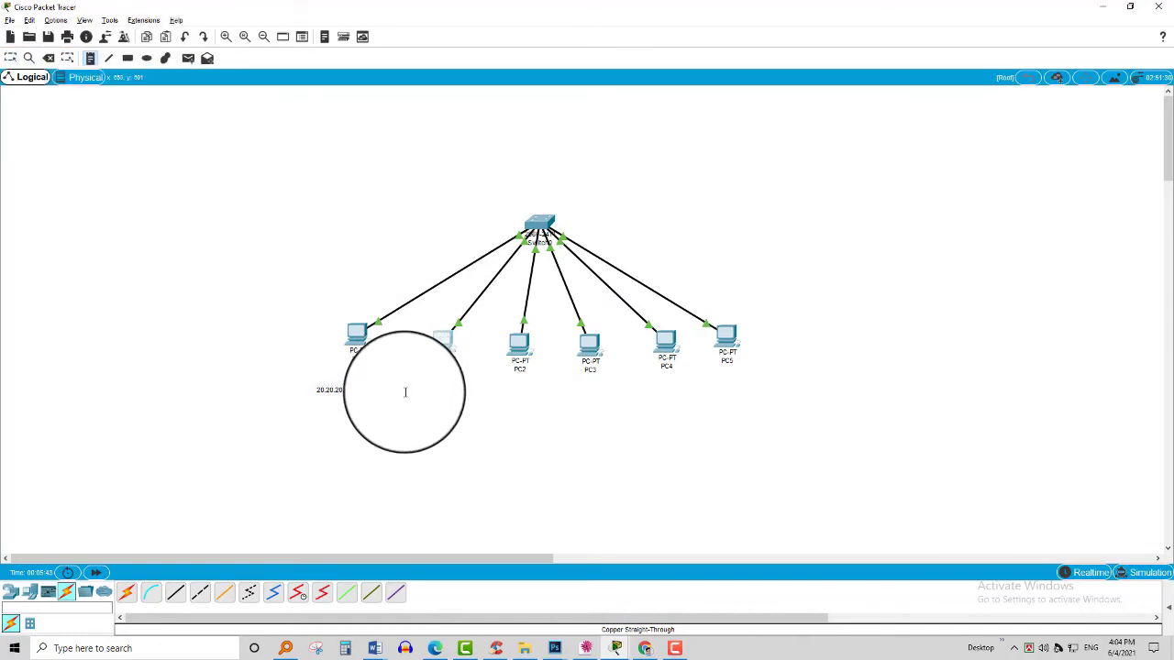
left_click(404, 392)
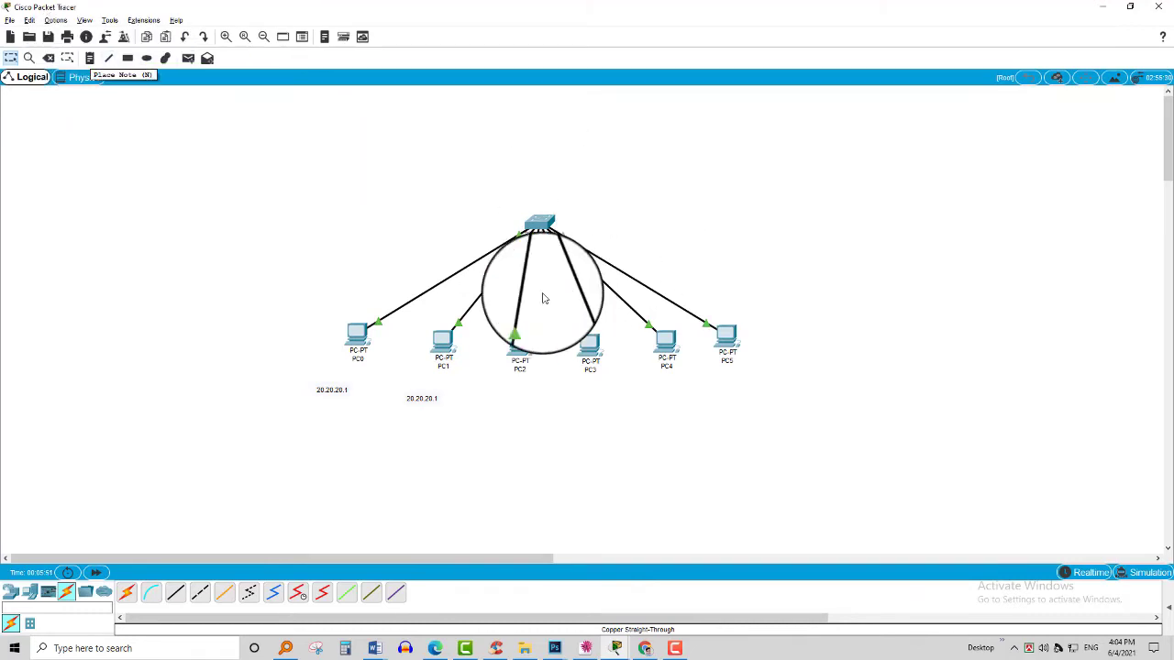
Set PC2's static IPv4 address to 20.20.20.3 in its IP Configuration and close the device window
left_click(519, 344)
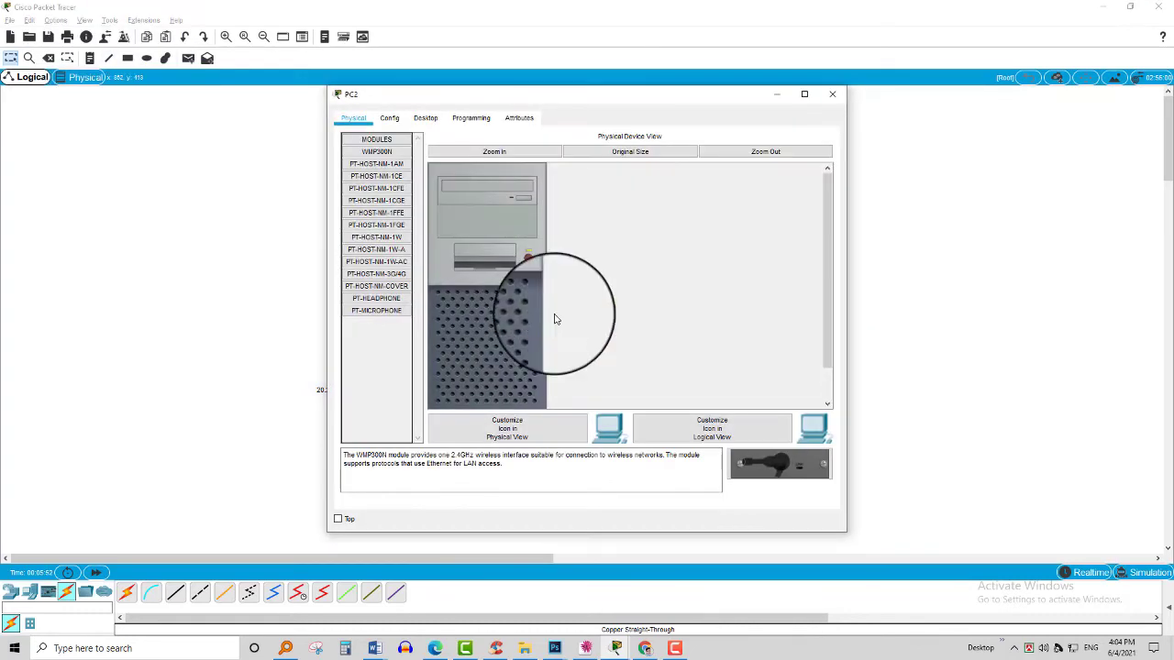
left_click(424, 118)
left_click(407, 190)
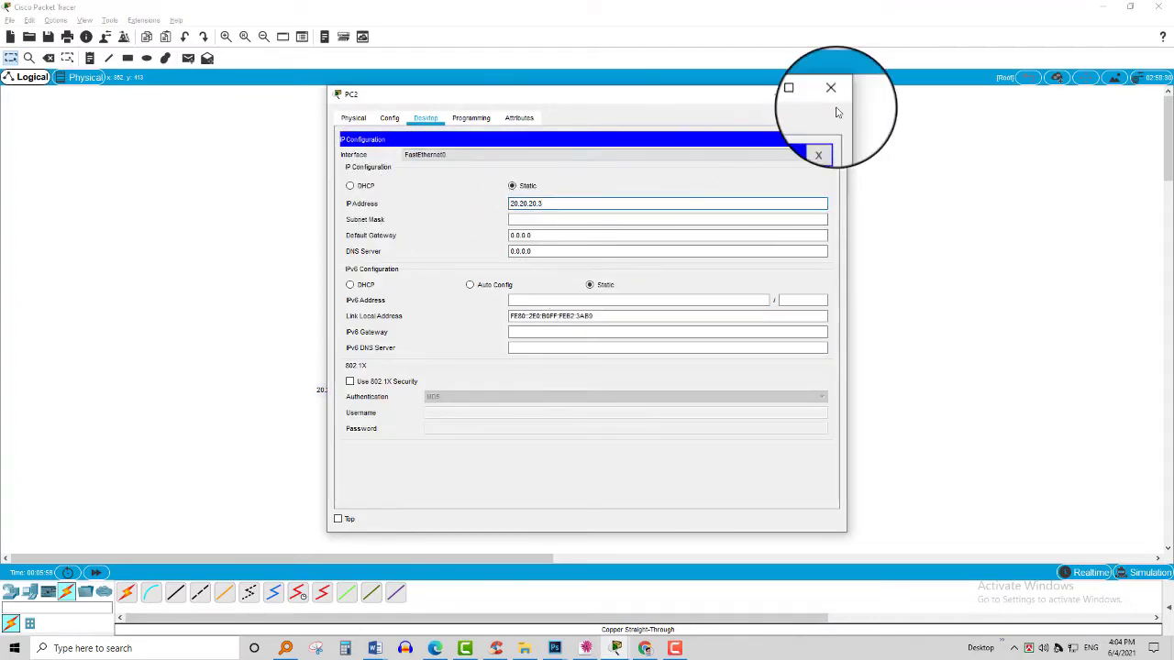
left_click(744, 251)
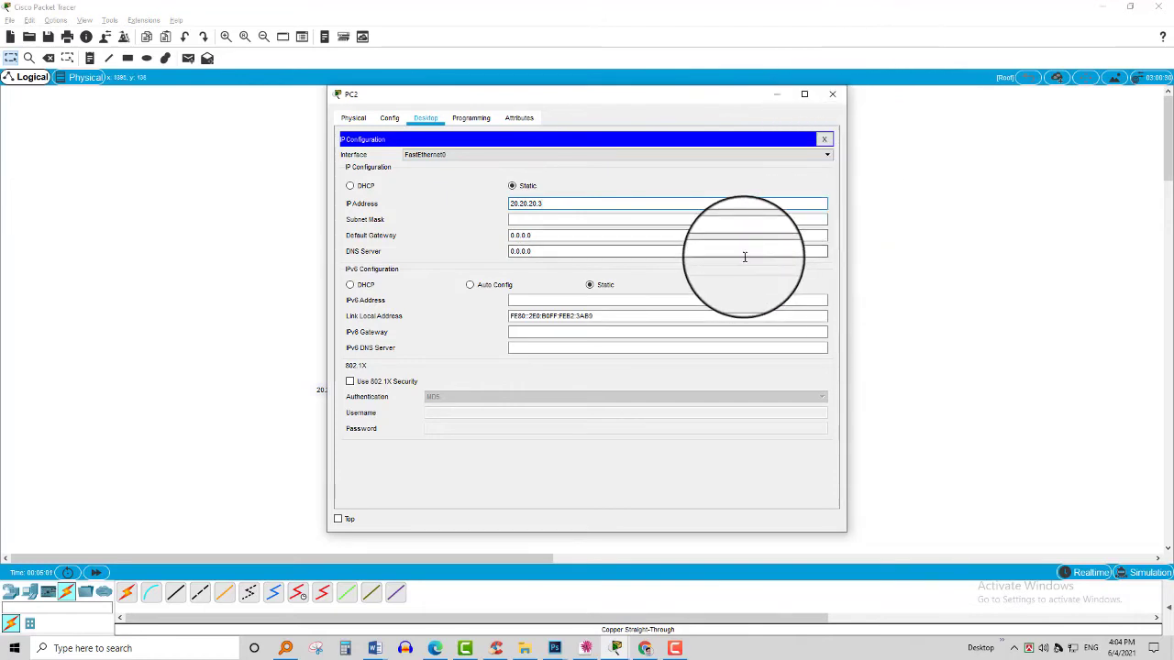
left_click(831, 95)
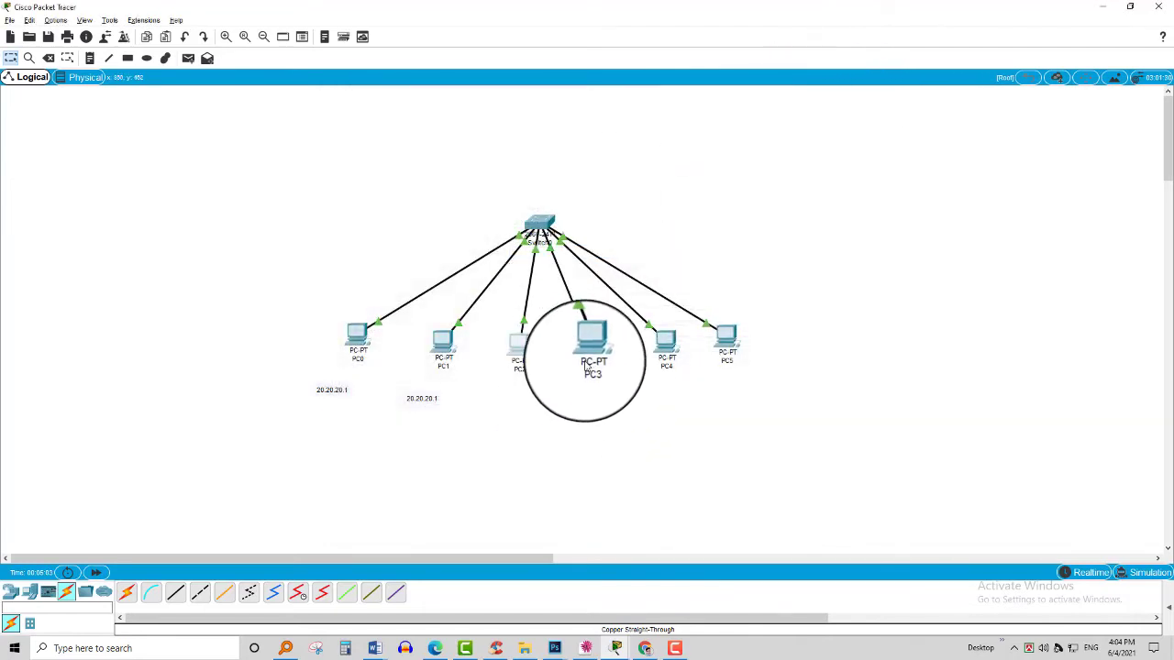
Place a note reading 20.20.20.1 just below PC2 in the workspace
left_click(90, 58)
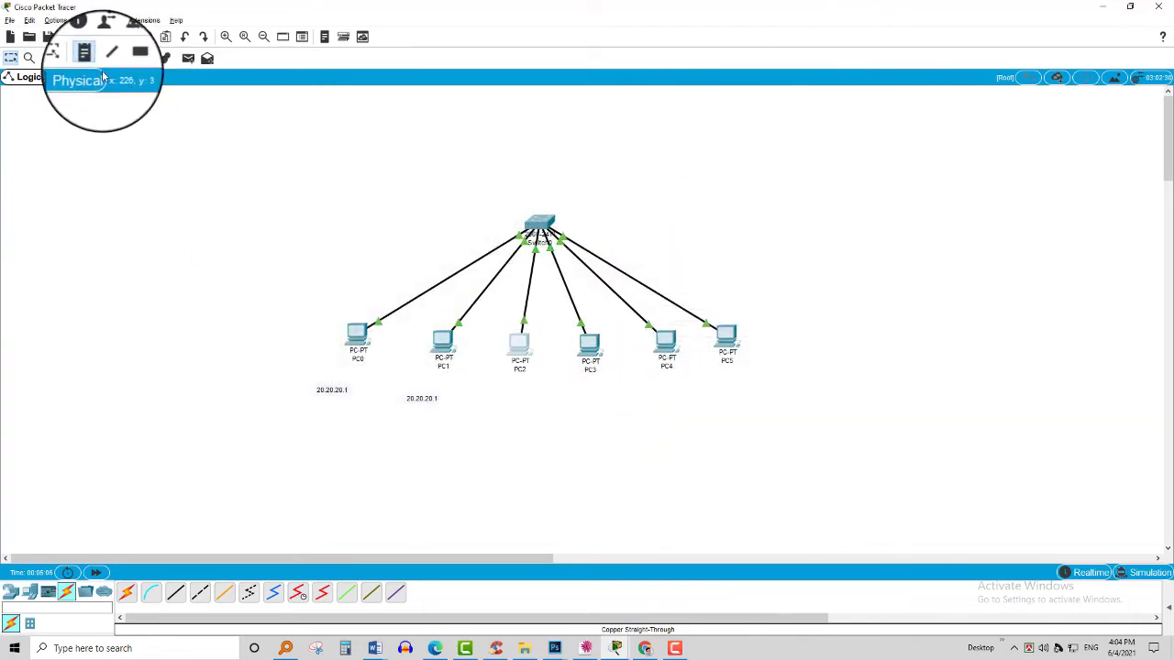
left_click(497, 392)
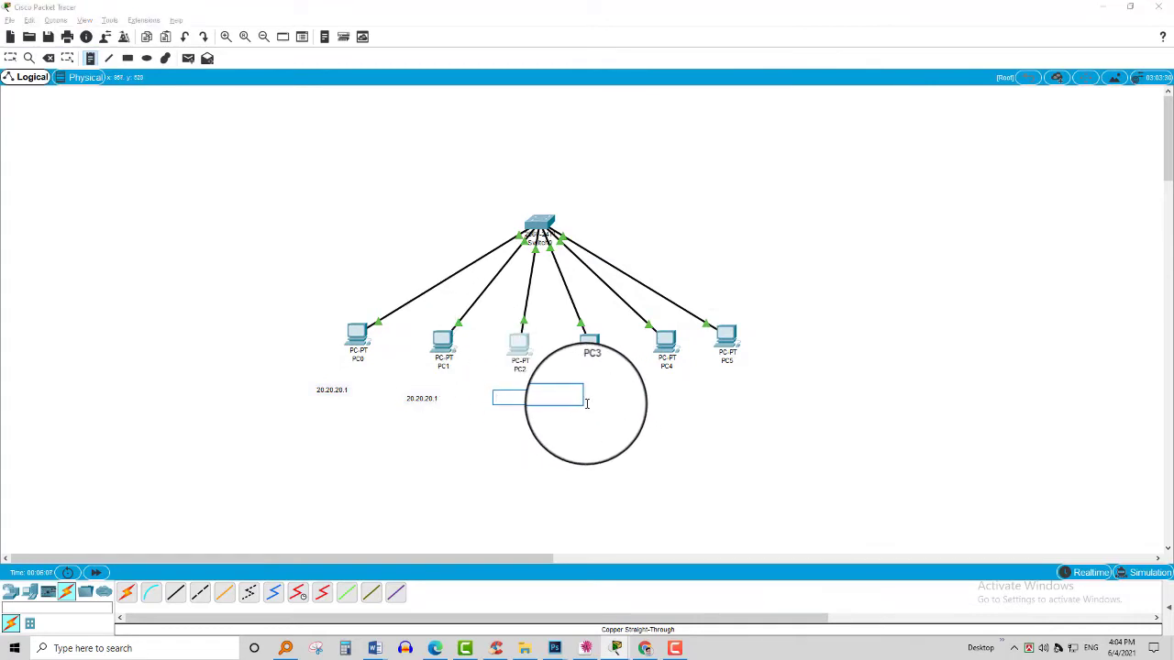
type("20.20.20.1")
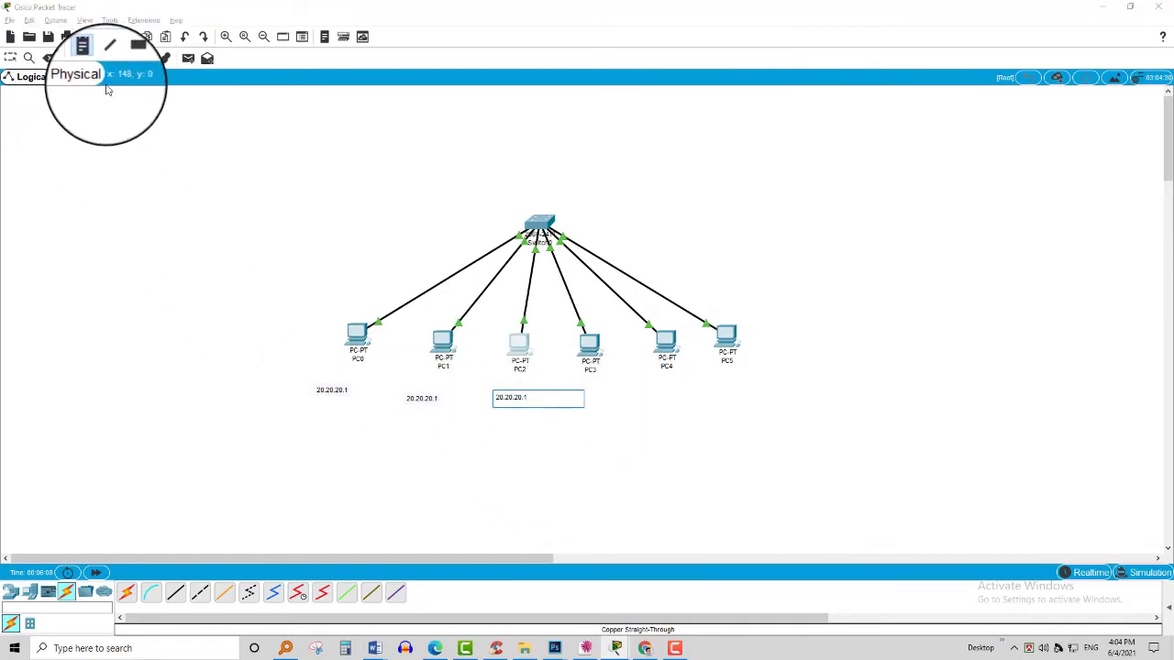
key("Escape")
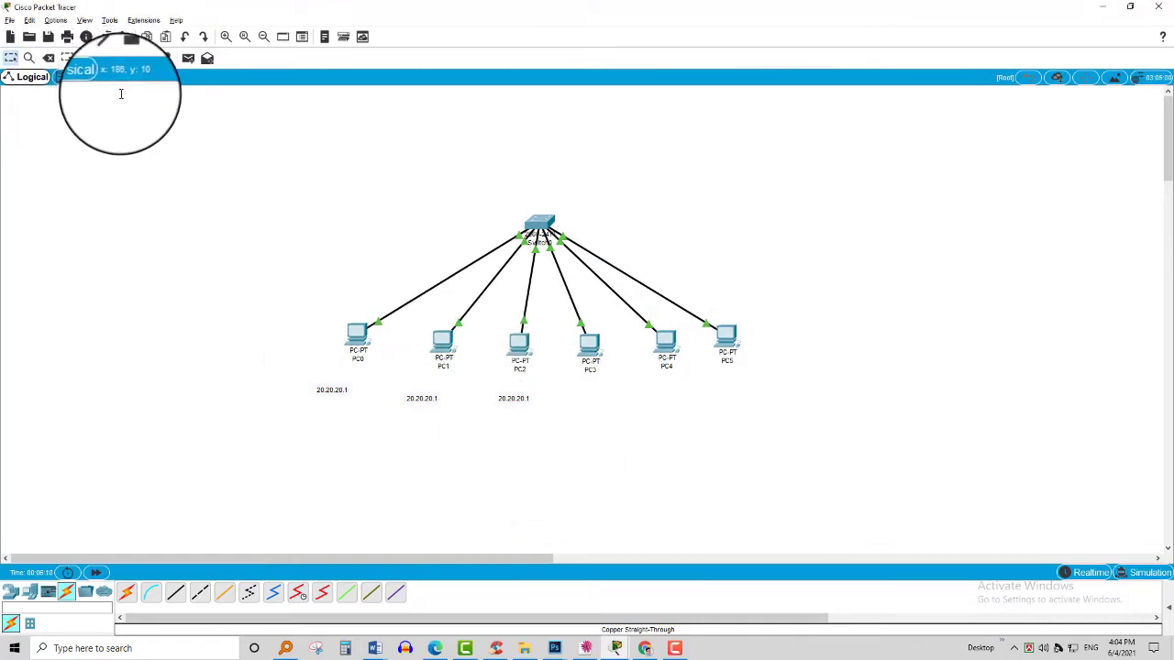
Set PC3's static IPv4 address to 20.20.20.4 in its IP Configuration and close the device window
left_click(594, 353)
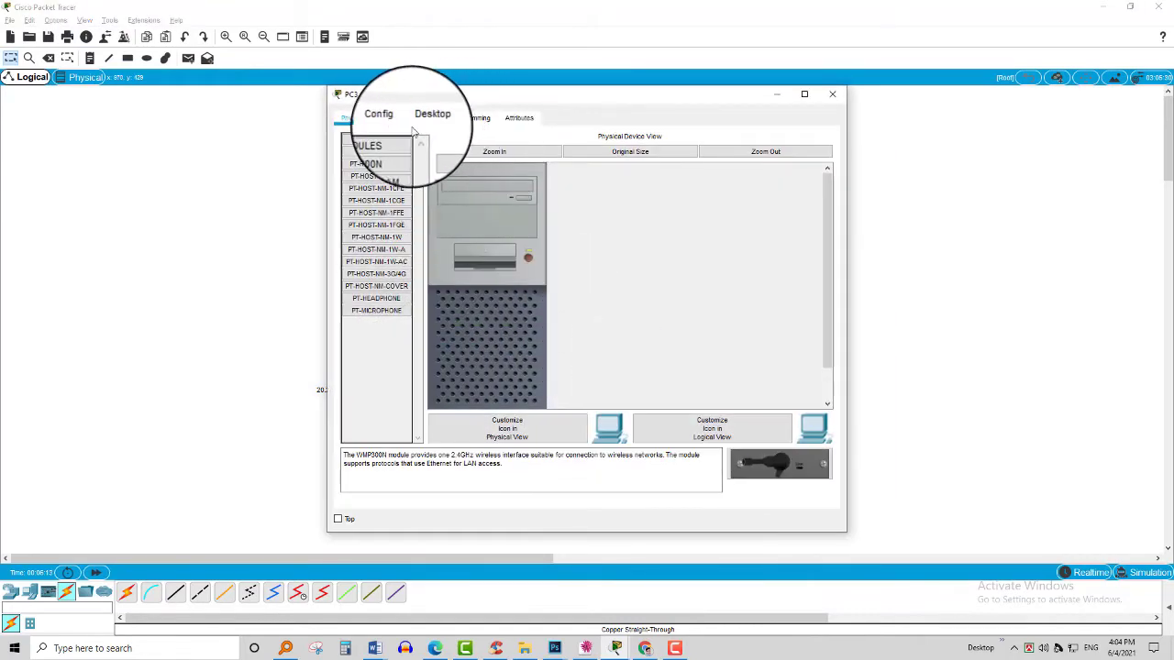
left_click(420, 119)
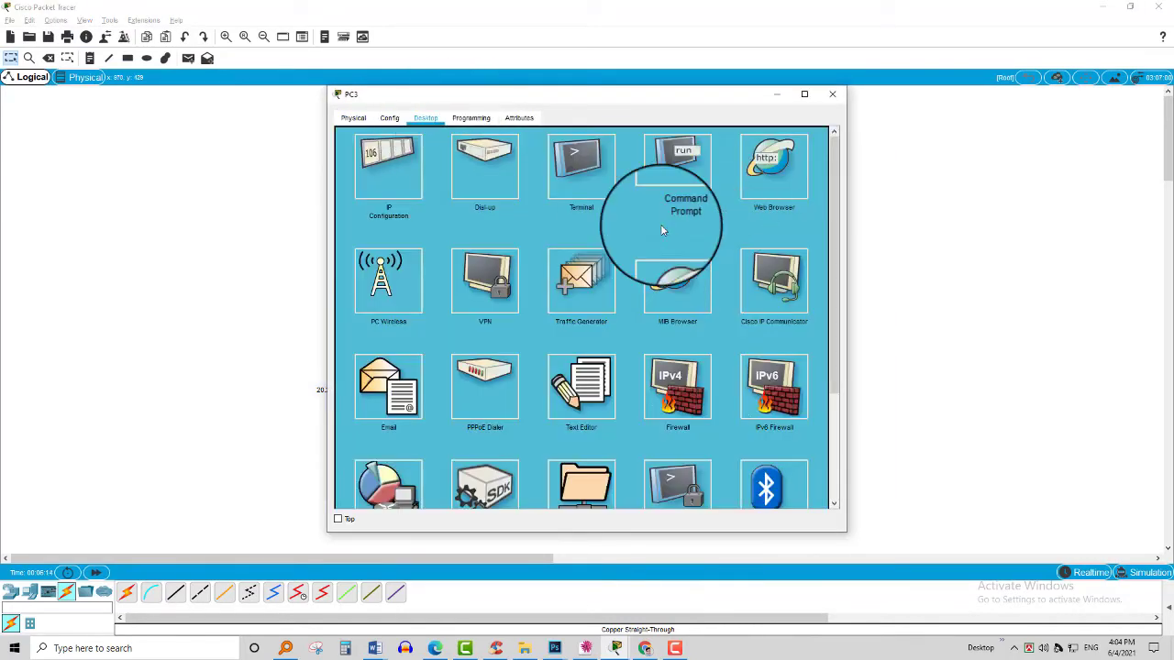
left_click(371, 184)
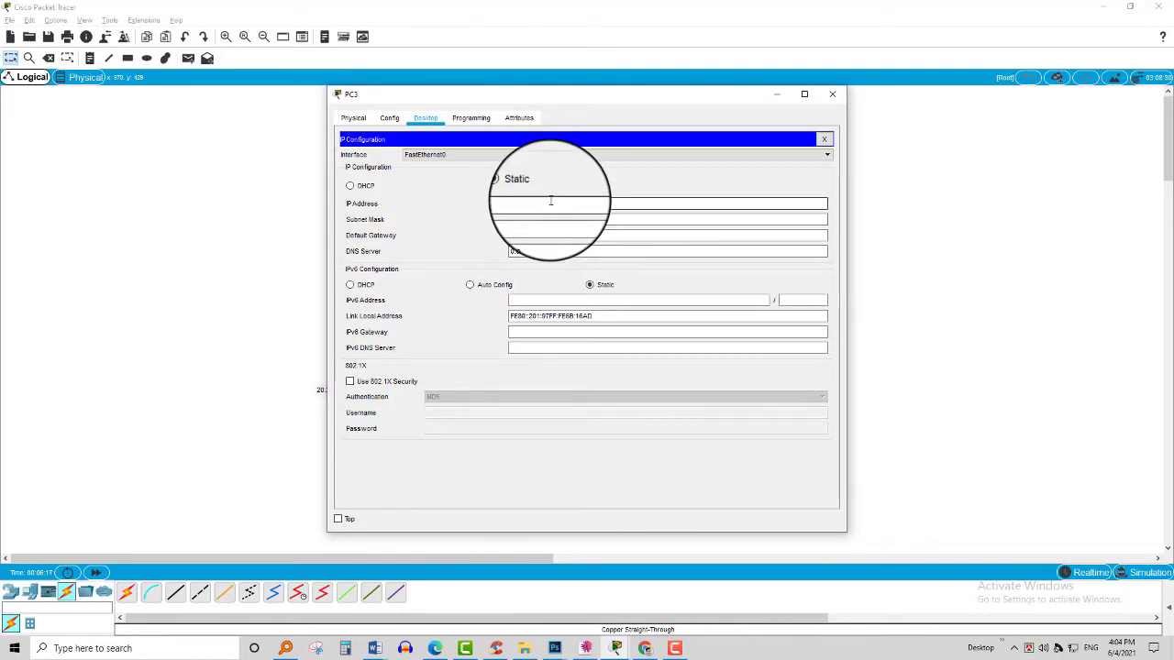
left_click(550, 203)
type("20.20.20.4")
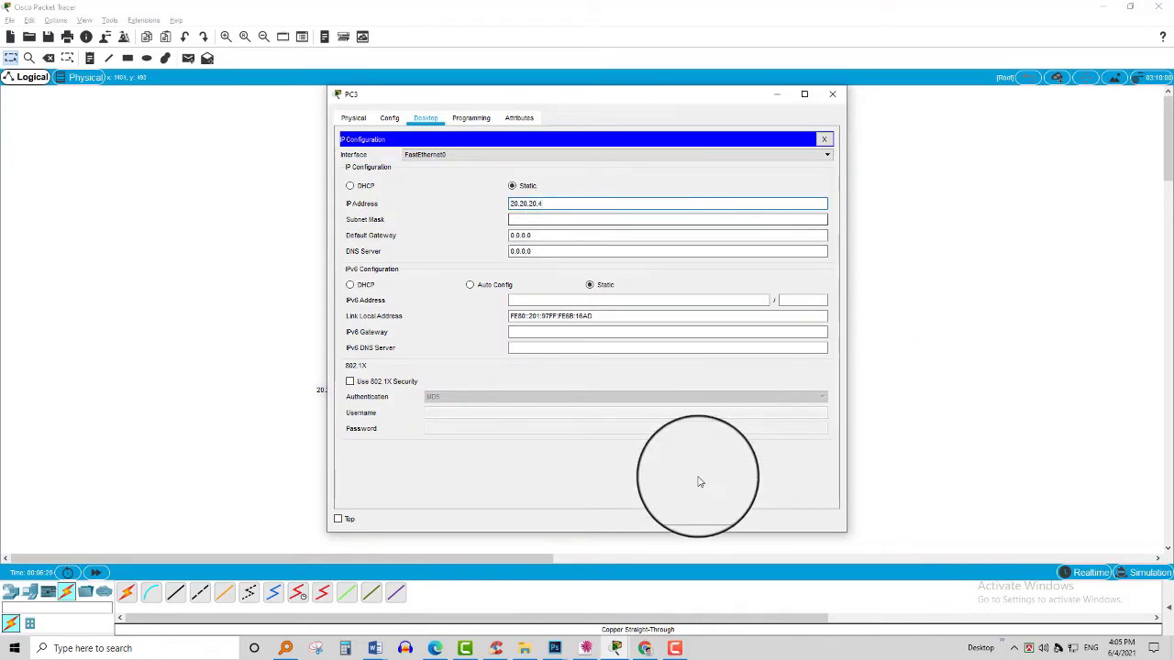
key("Tab")
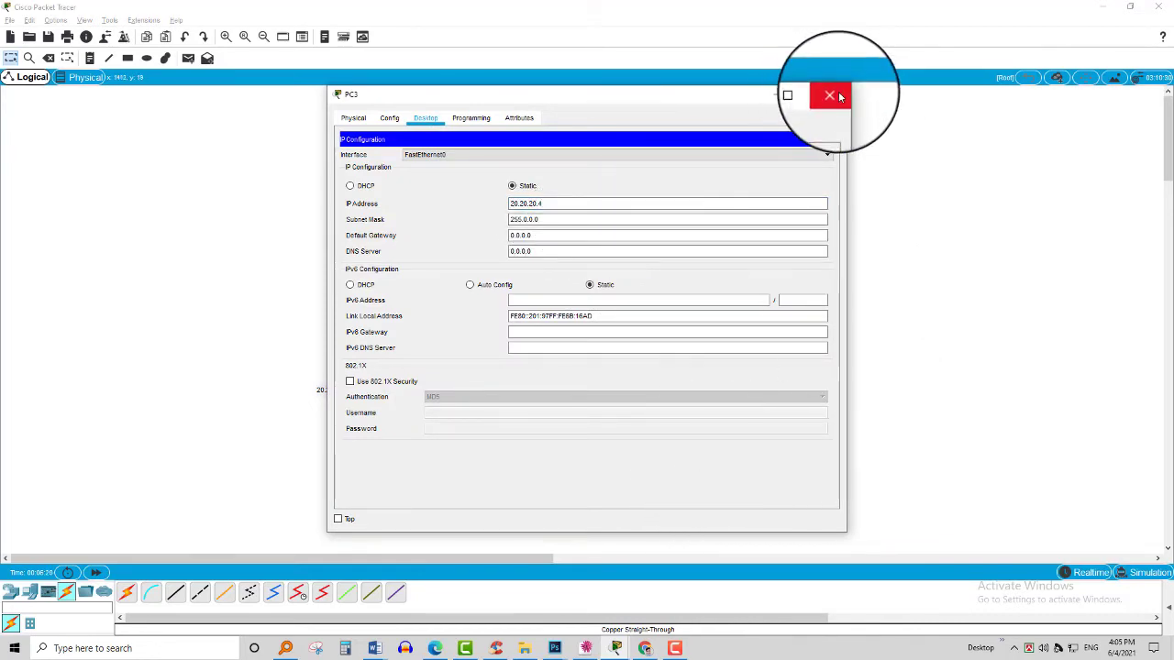
left_click(835, 95)
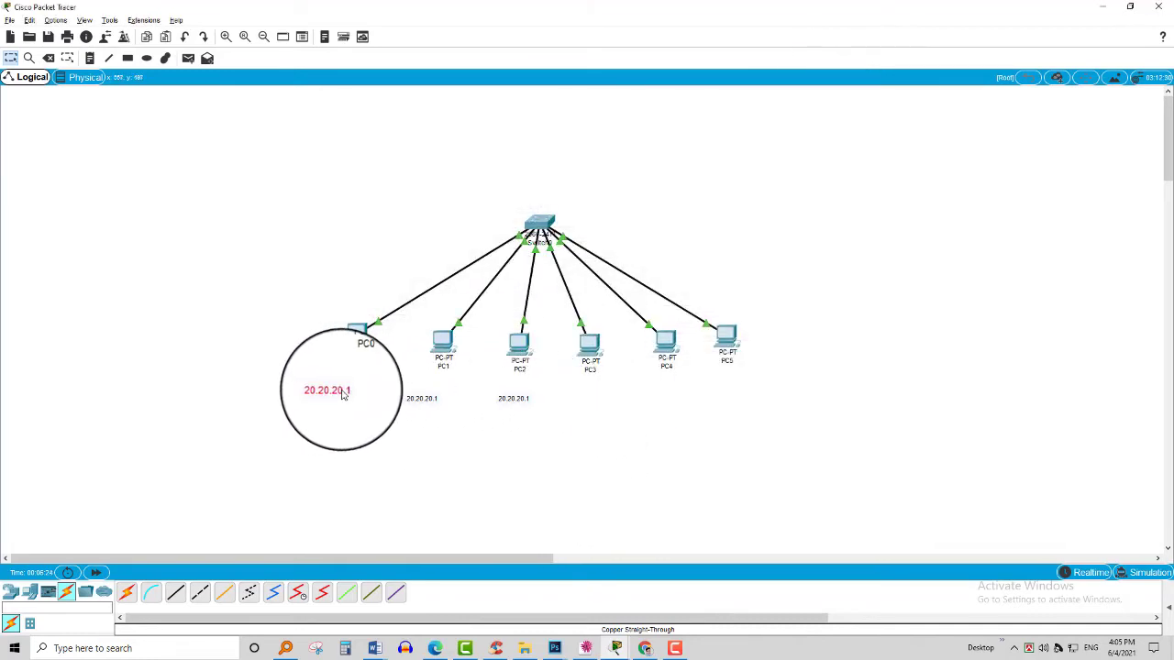
Correct the notes below PC1 and PC2 to read 20.20.20.2 and 20.20.20.3
double_click(514, 402)
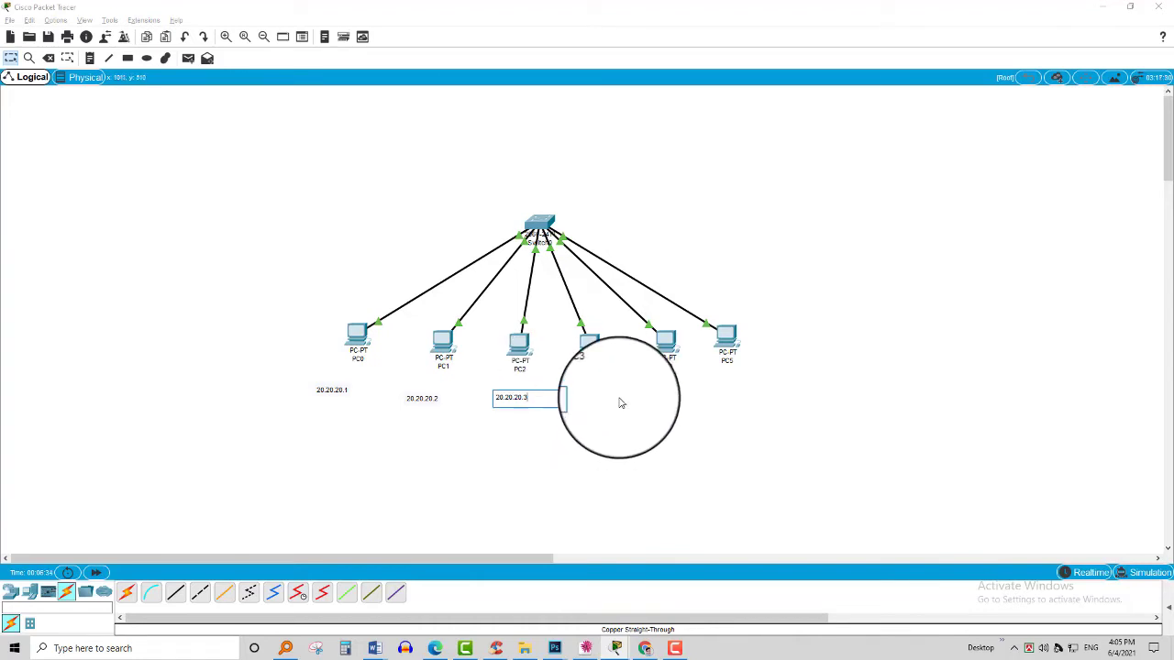
left_click(591, 404)
Place a note reading 20.20.20.4 just below PC3 in the workspace
left_click(89, 58)
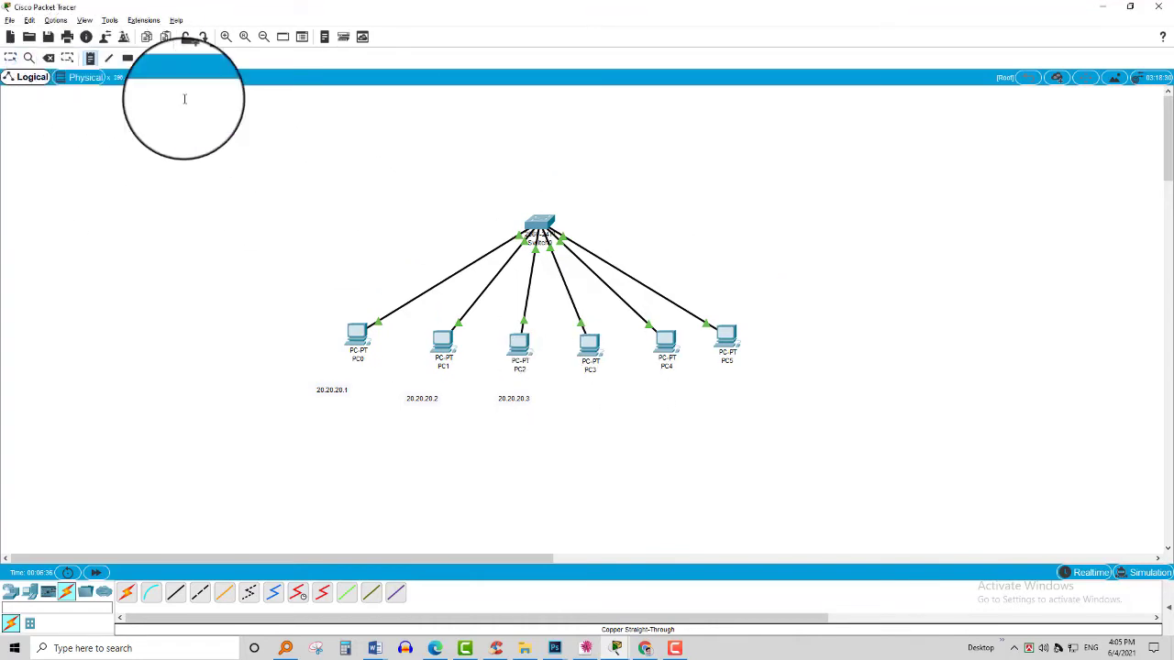
left_click(602, 403)
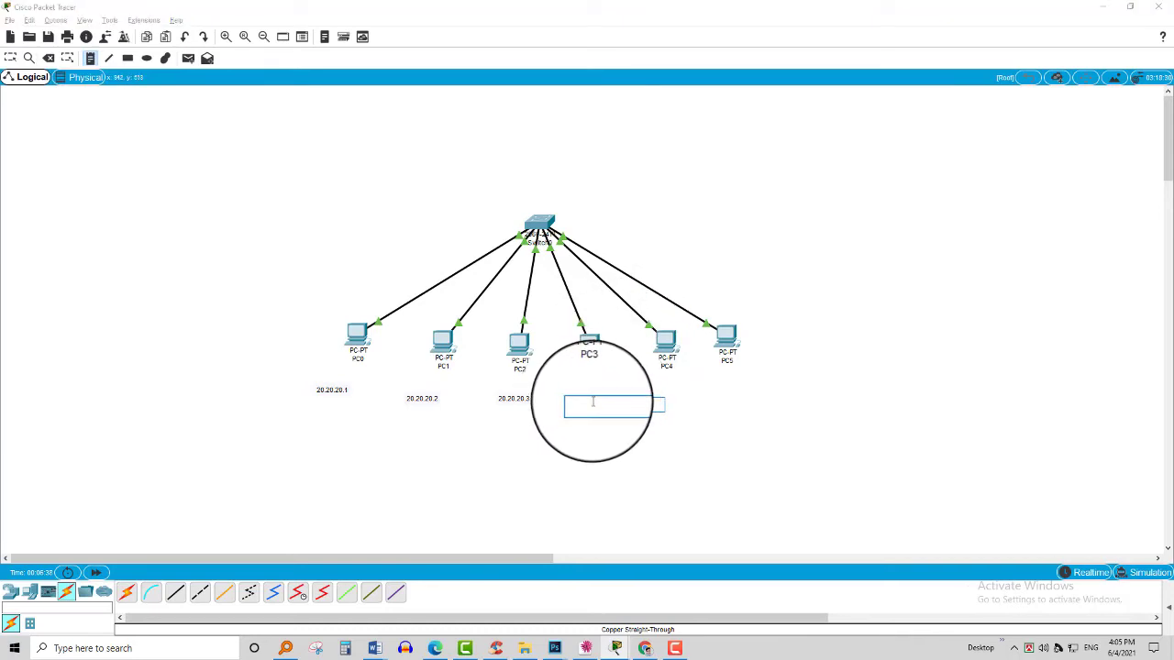
type("20.20.20.1")
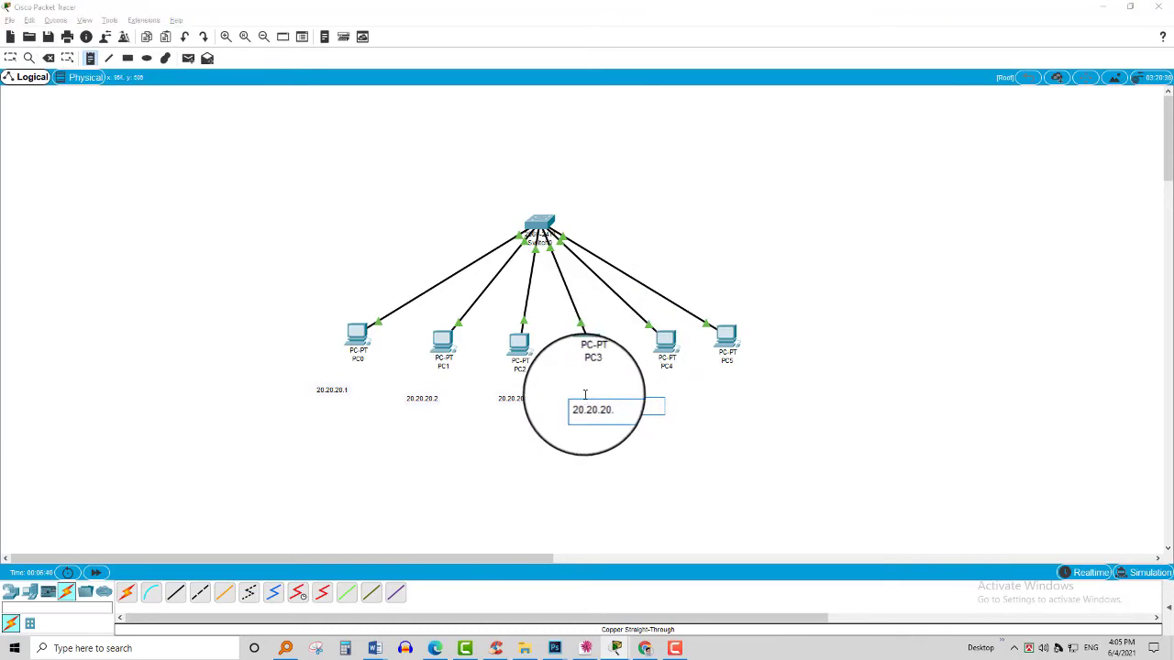
type("4")
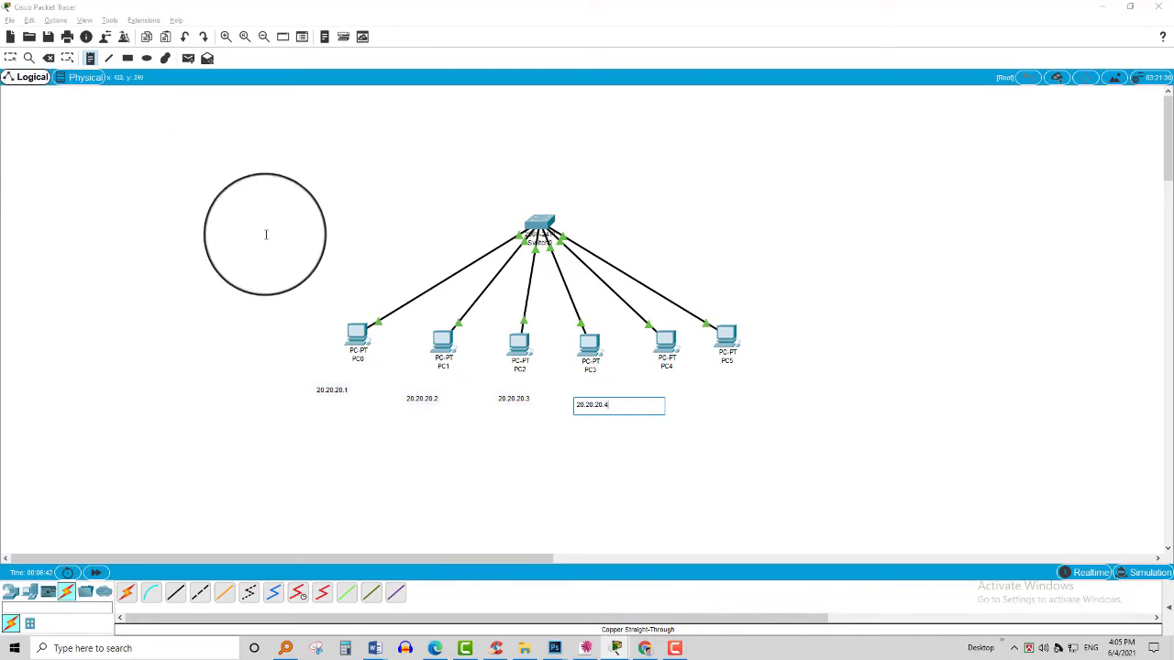
key("Escape")
Set PC4's static IPv4 address to 20.20.20.5 in its IP Configuration and place a note reading 20.20.20.5 below PC4
left_click(667, 341)
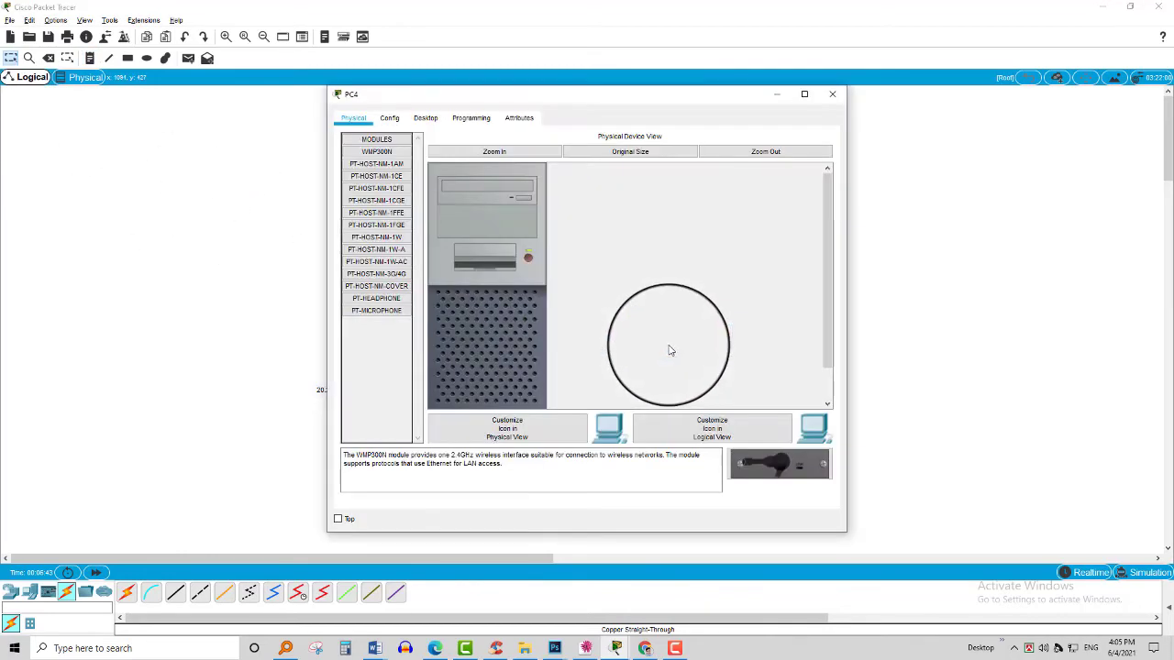
left_click(424, 117)
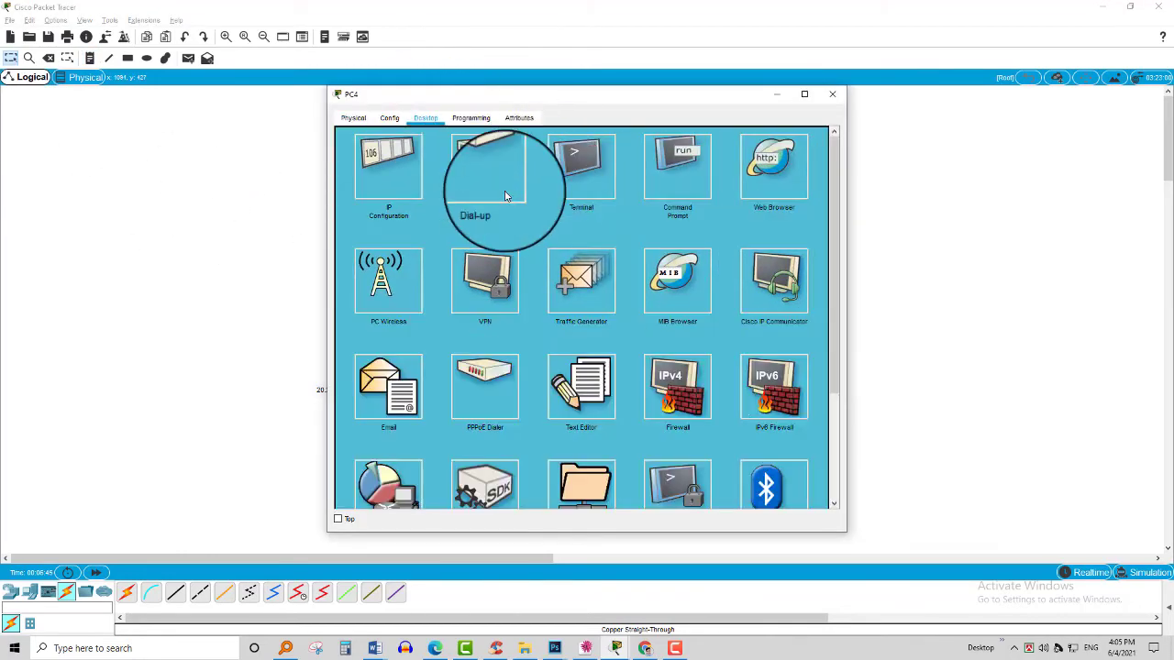
left_click(388, 184)
left_click(559, 202)
type("20.10.20.")
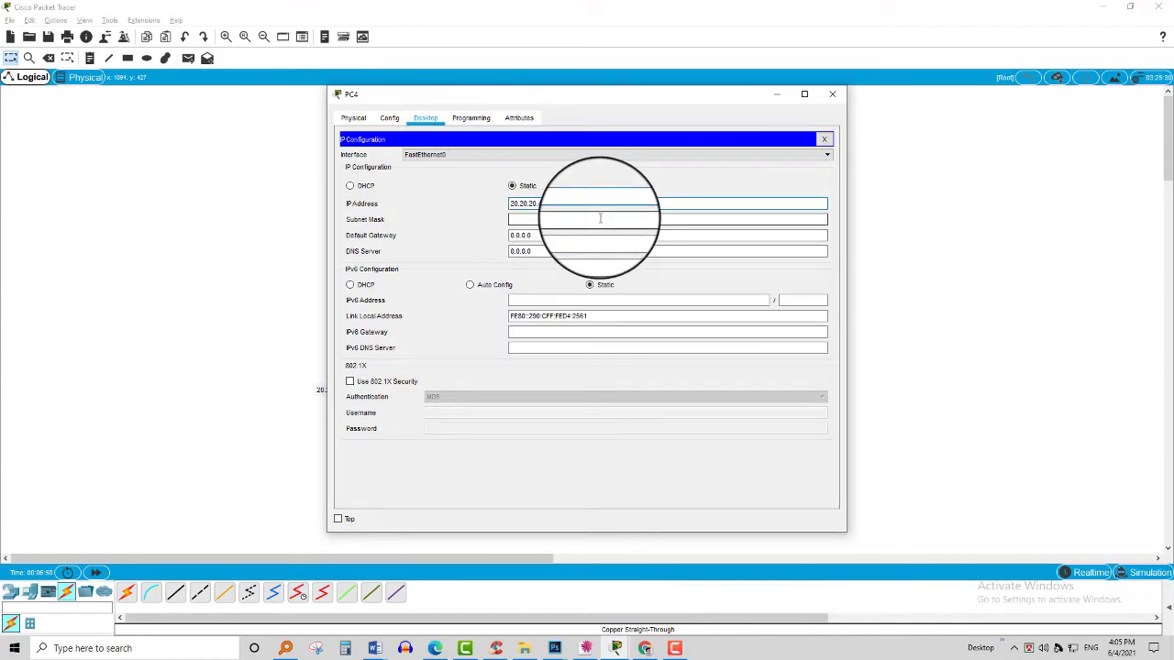
left_click(600, 218)
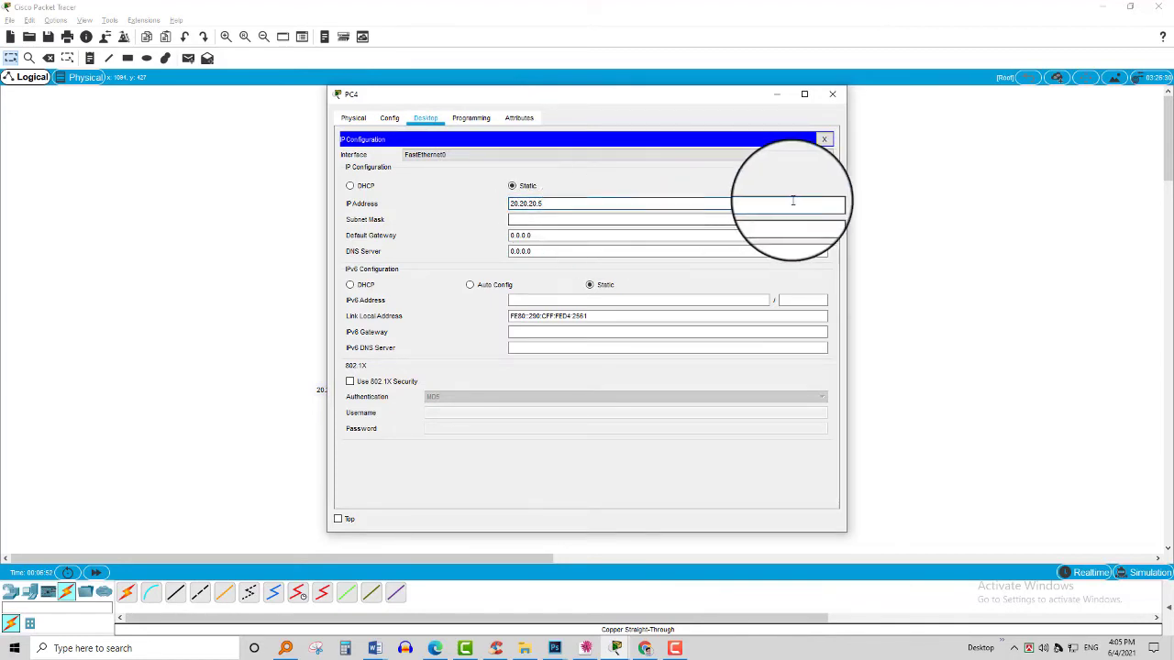
left_click(832, 96)
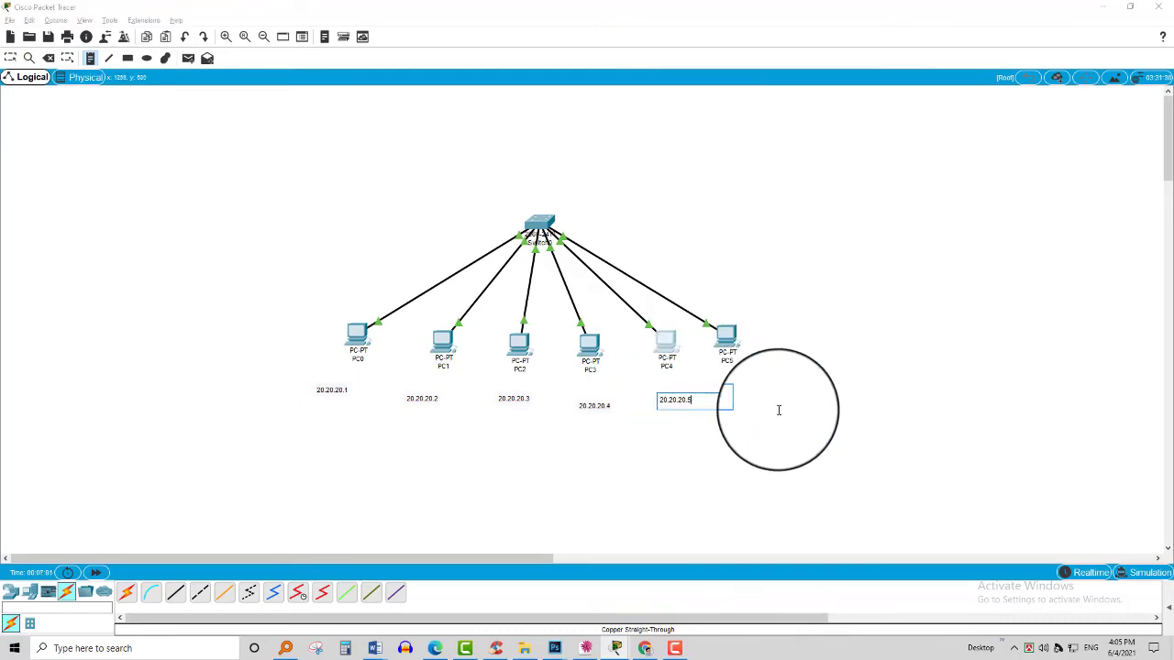
left_click(11, 58)
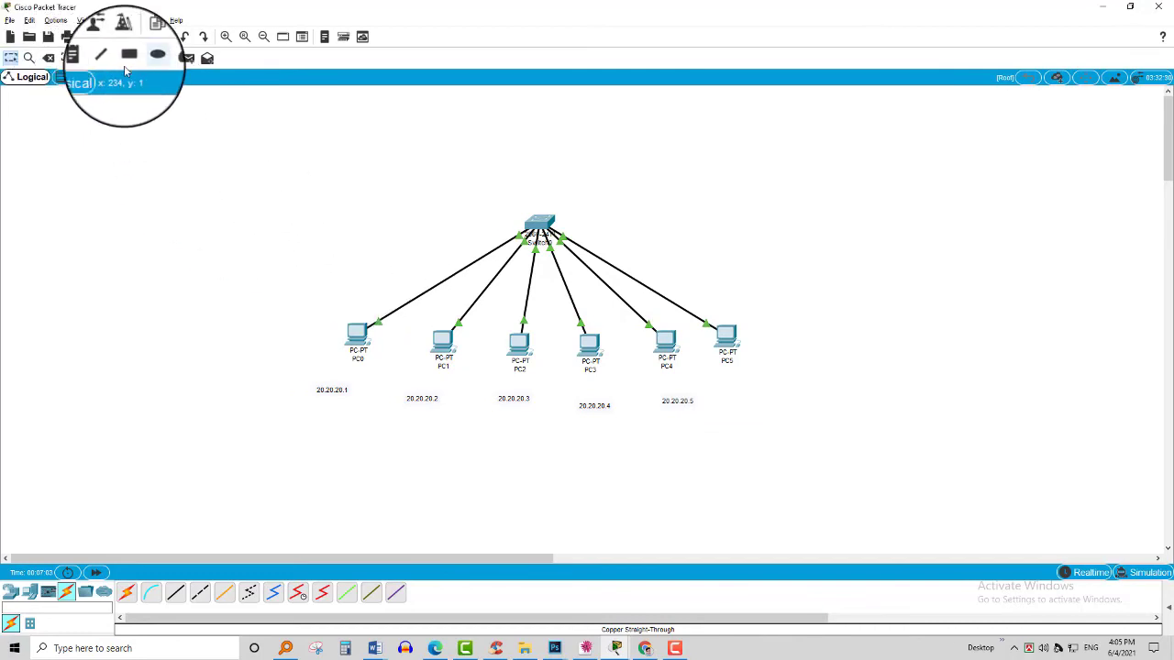
Set PC5's static IPv4 address to 20.20.20.6 in its IP Configuration and close the device window
left_click(731, 355)
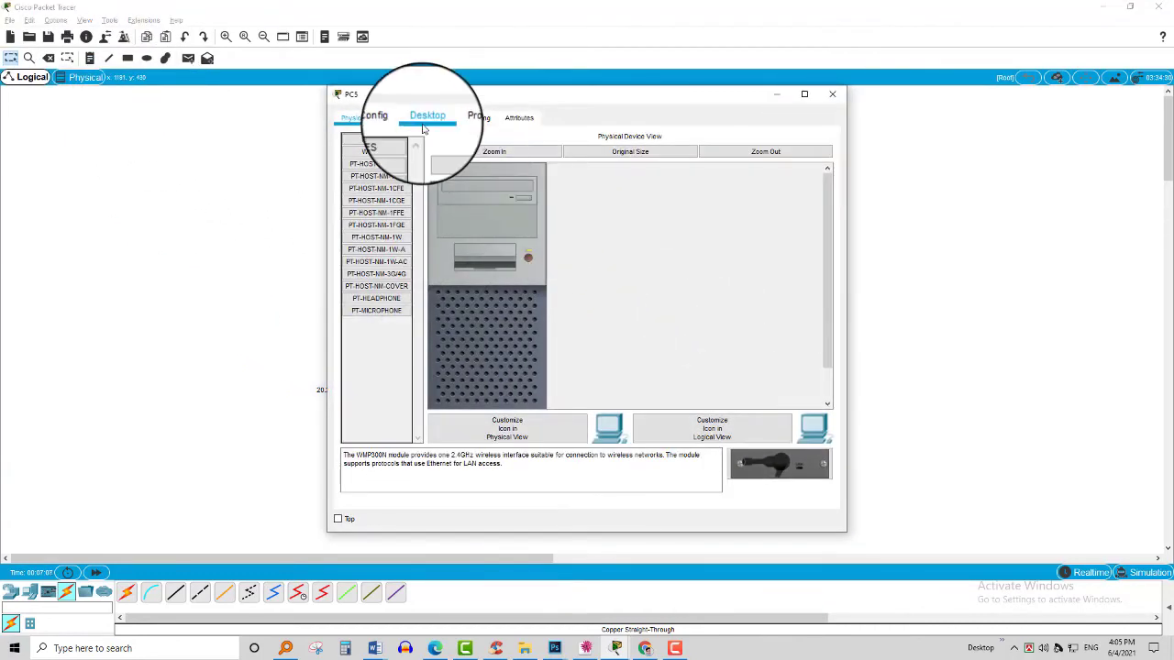
left_click(427, 118)
left_click(387, 189)
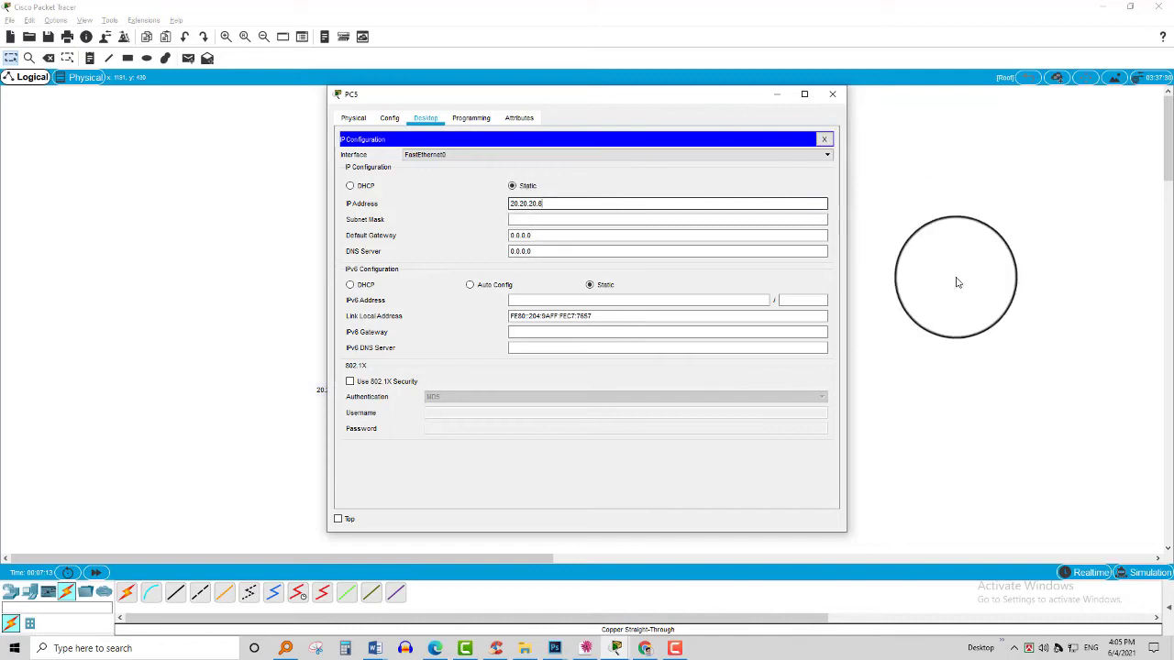
left_click(832, 93)
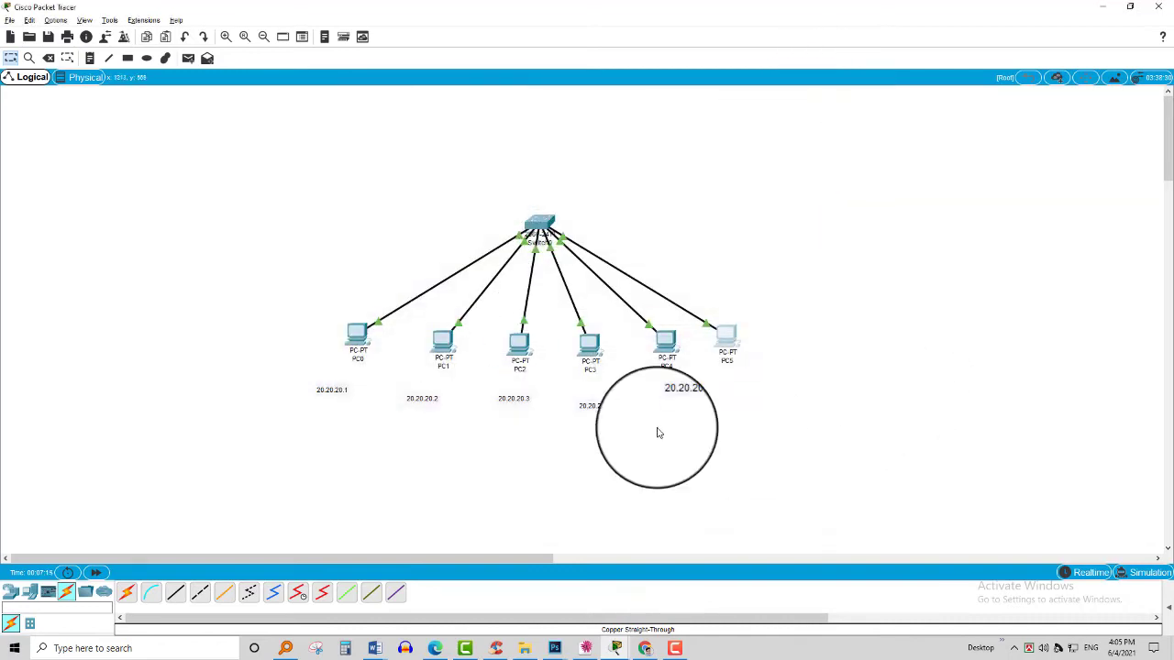
Place a note reading 20.20.20.6 just below PC5 in the workspace
left_click(90, 58)
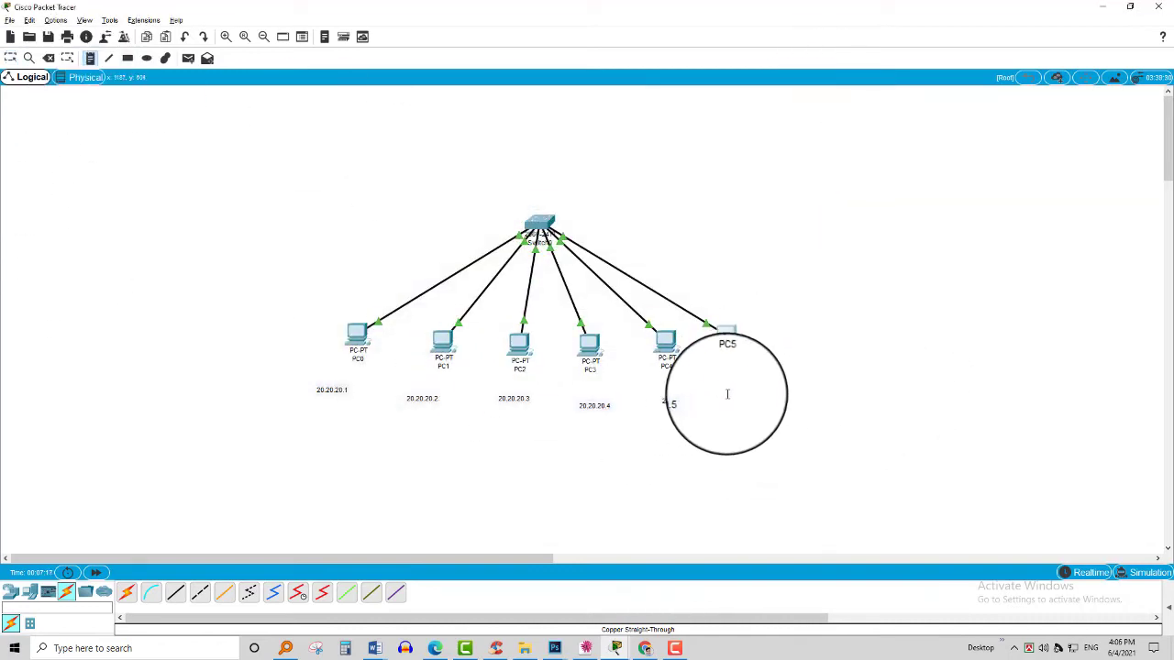
left_click(738, 400)
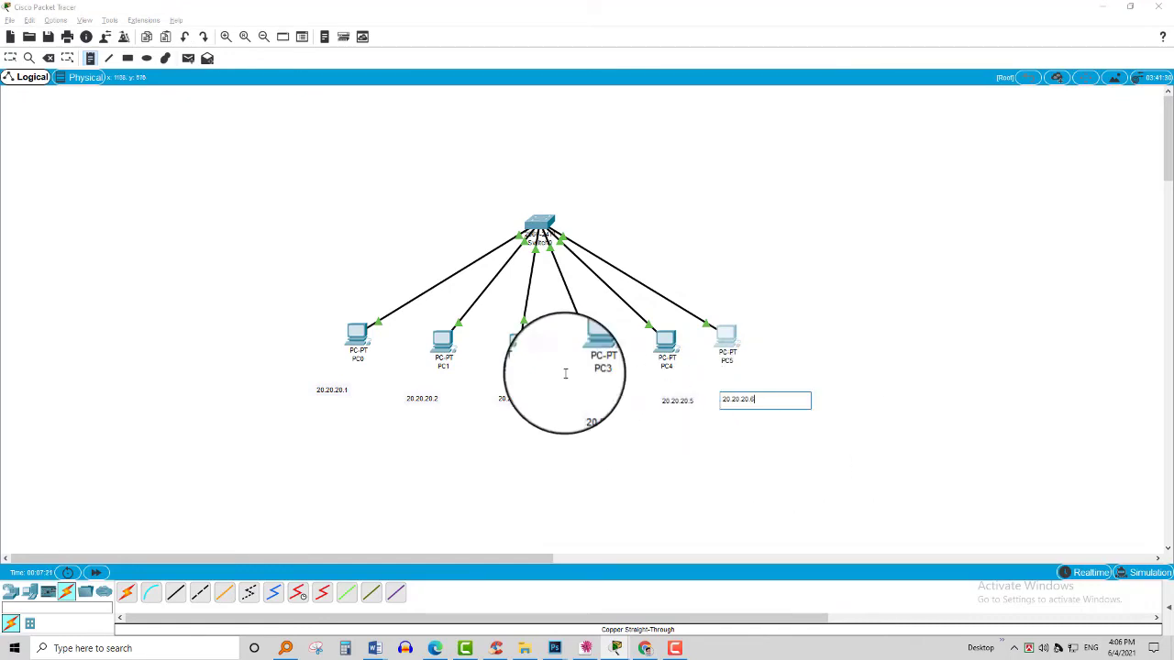
key("Escape")
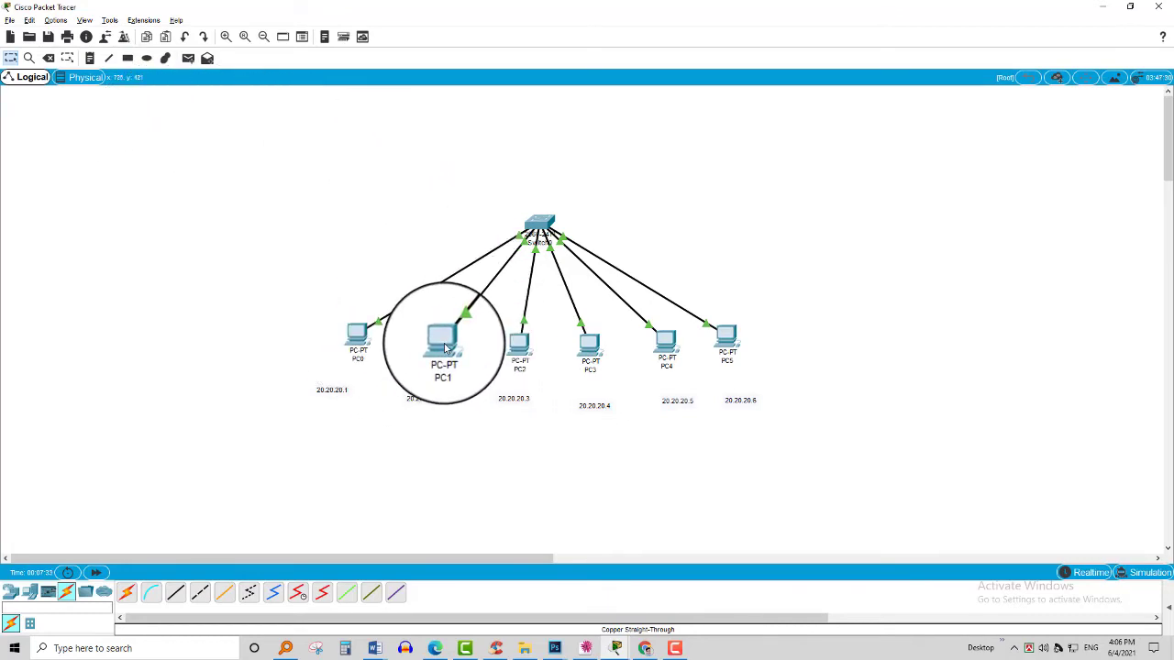
Run ipconfig and ping 20.20.20.2 in PC1's Command Prompt, and close the device window
left_click(445, 347)
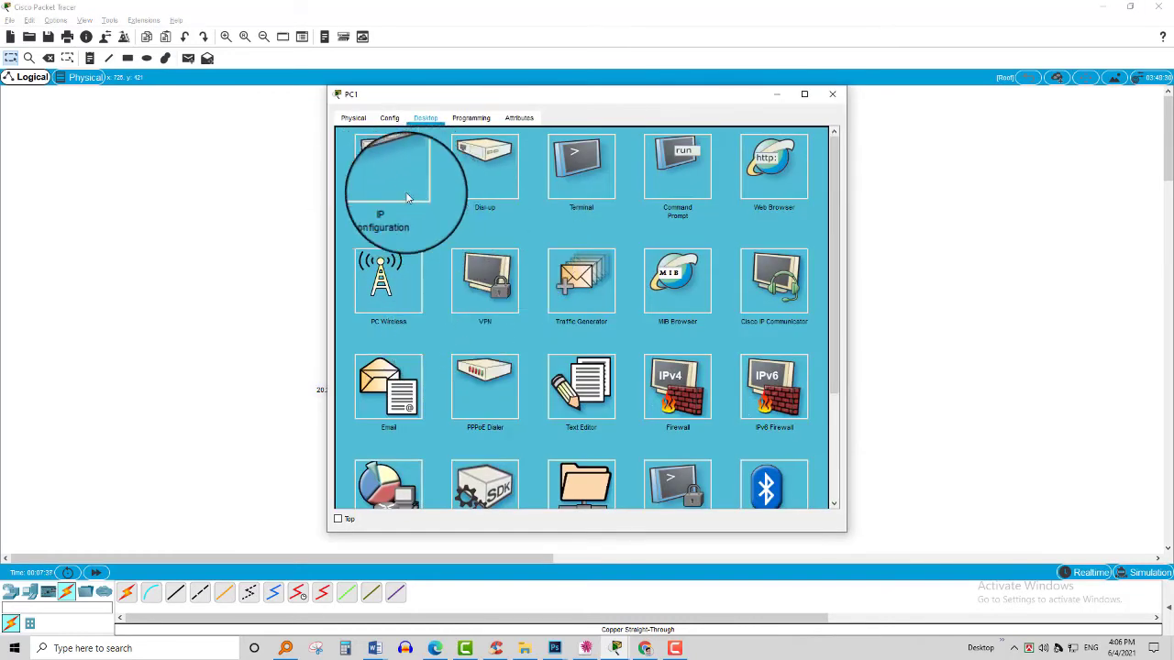
left_click(694, 187)
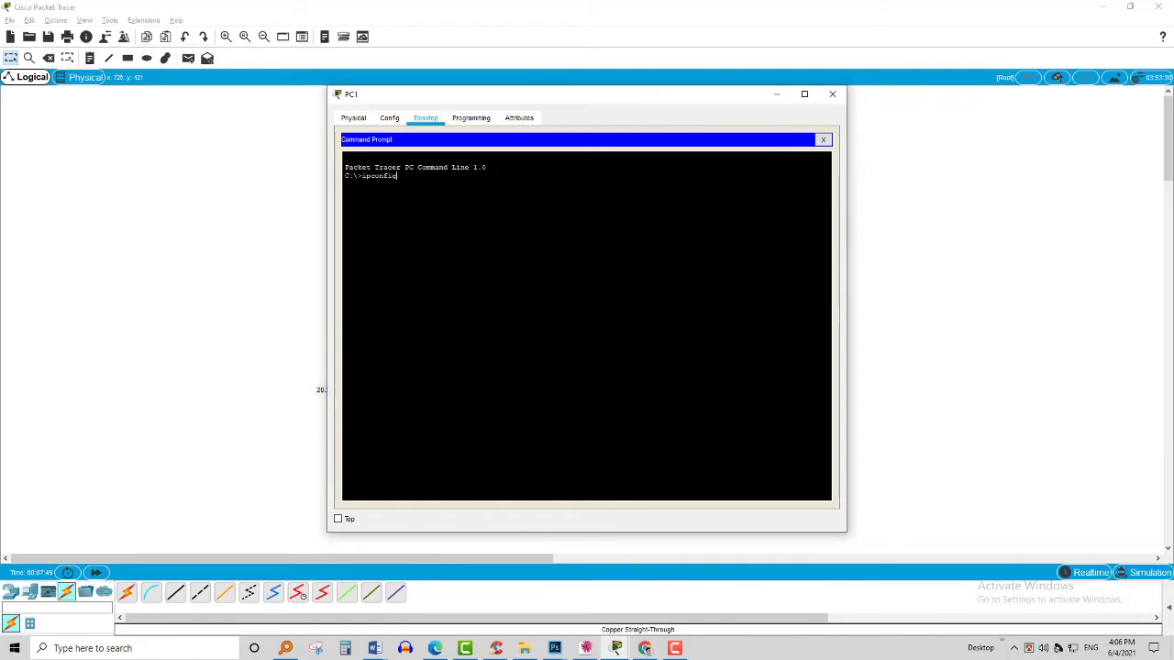
type("ipconfig")
key("Return")
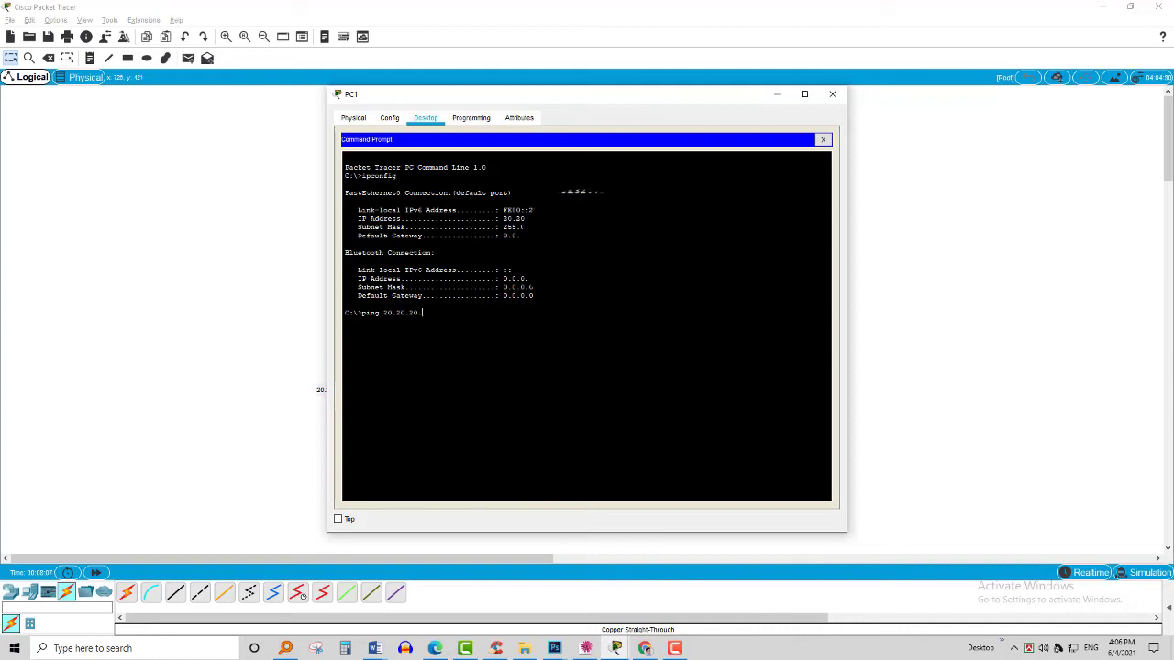
key("Return")
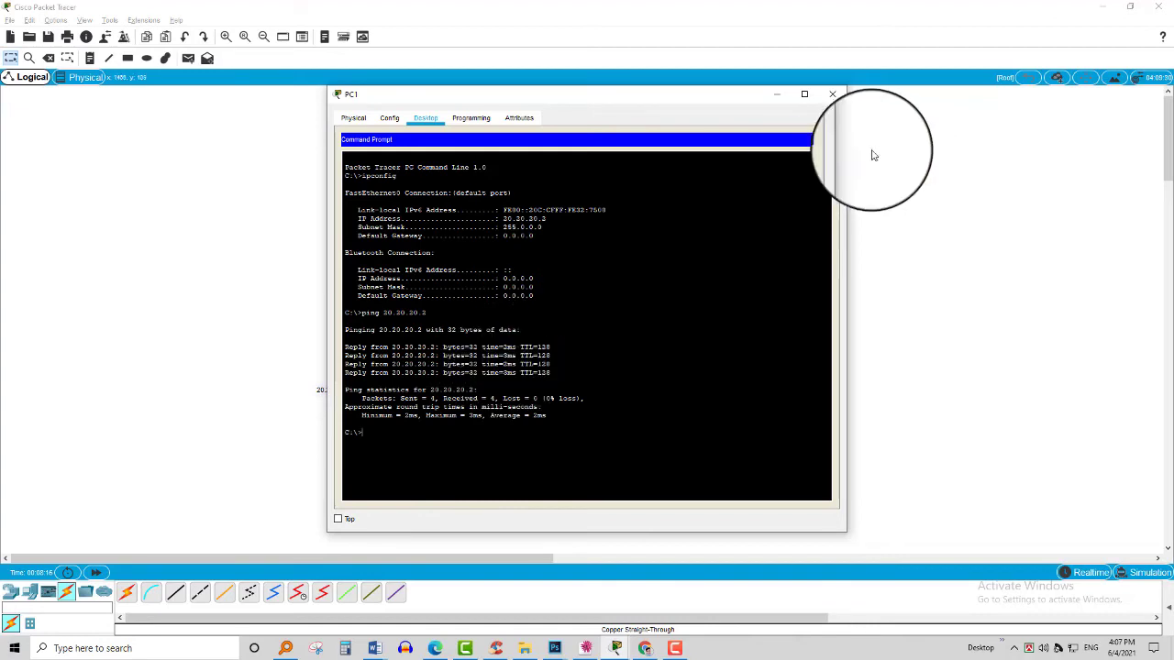
left_click(830, 95)
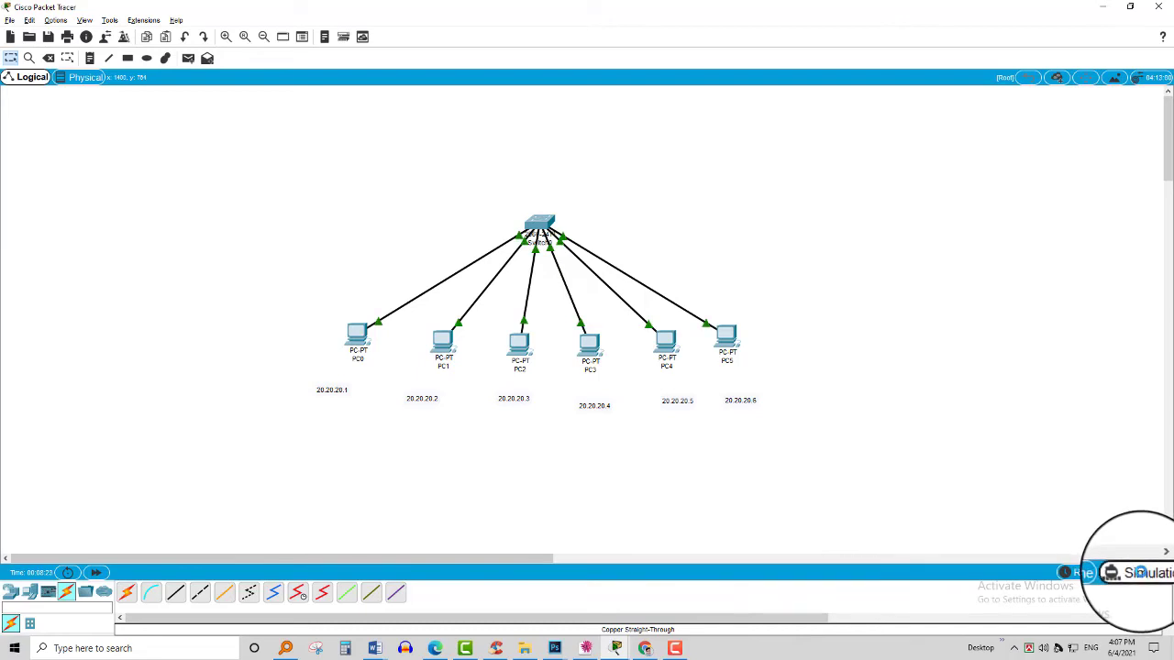
Switch to simulation mode, add a simple PDU from PC0 to PC5, and play the simulation
left_click(1140, 572)
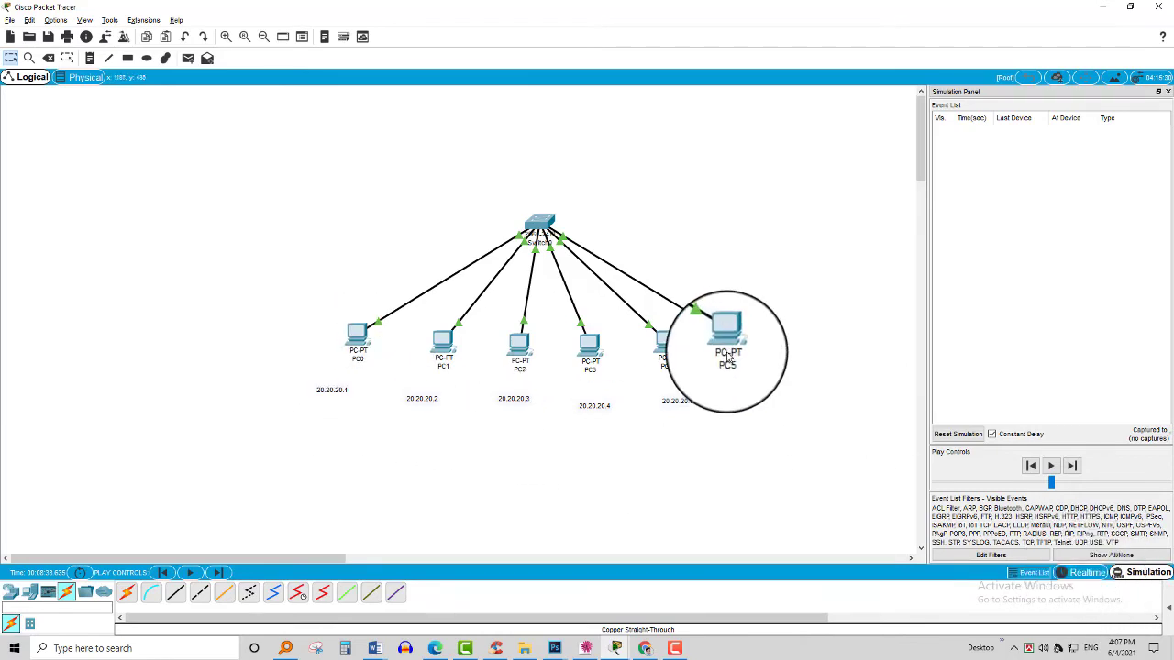
left_click(188, 58)
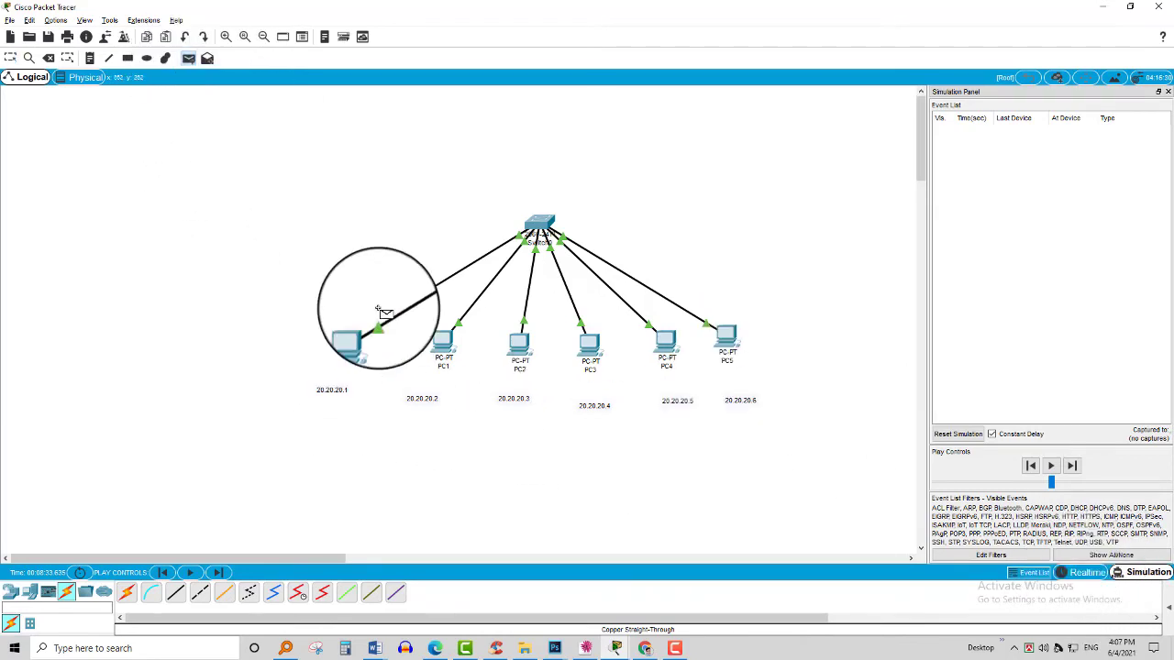
left_click(356, 341)
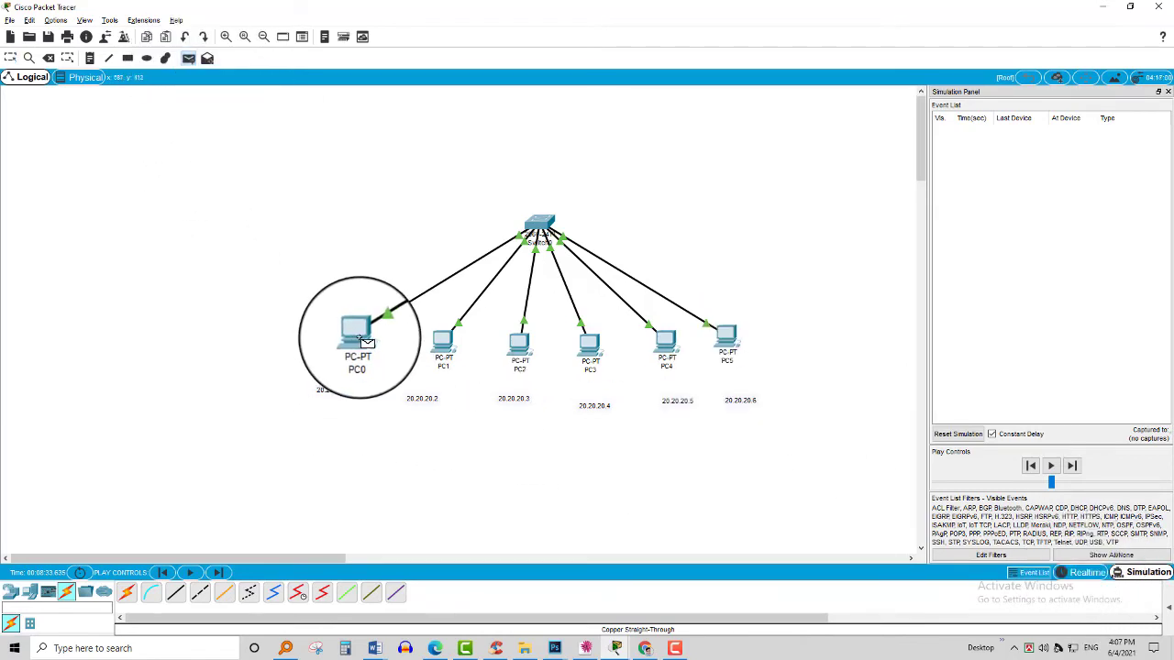
left_click(731, 345)
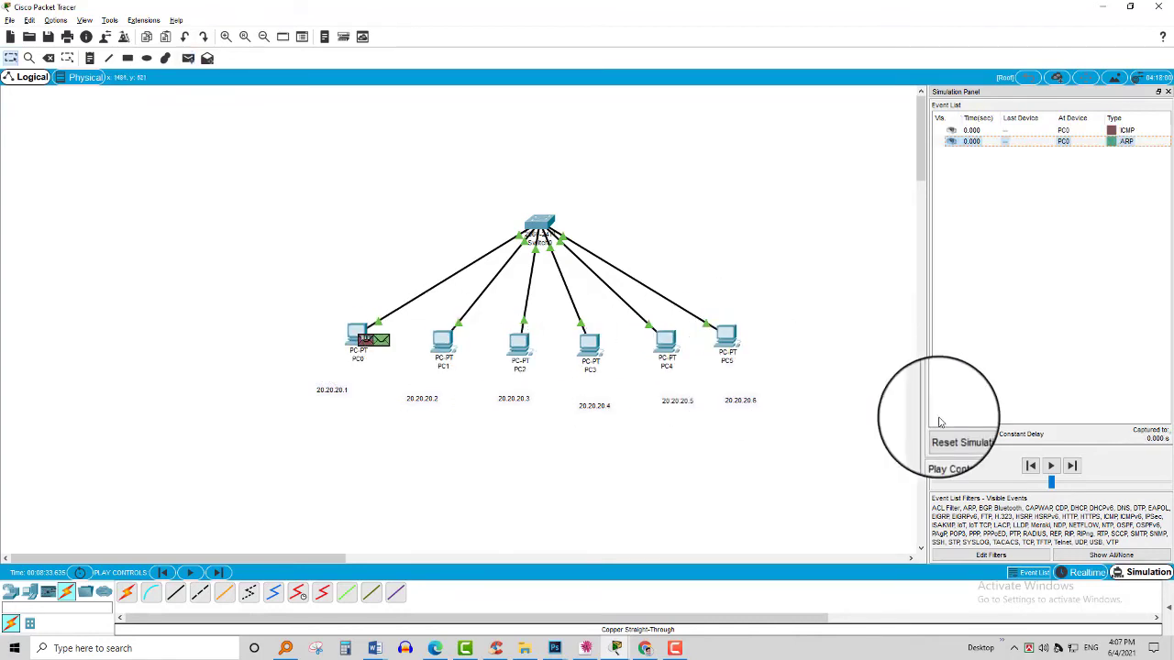
left_click(1051, 466)
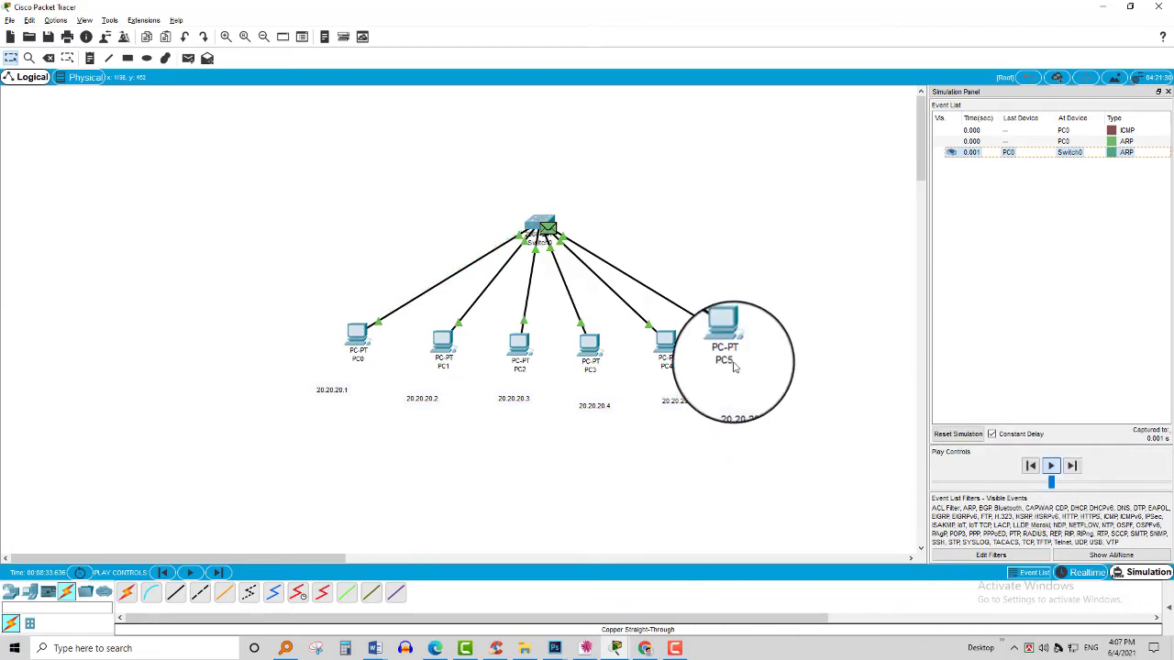
mouse_move(734, 367)
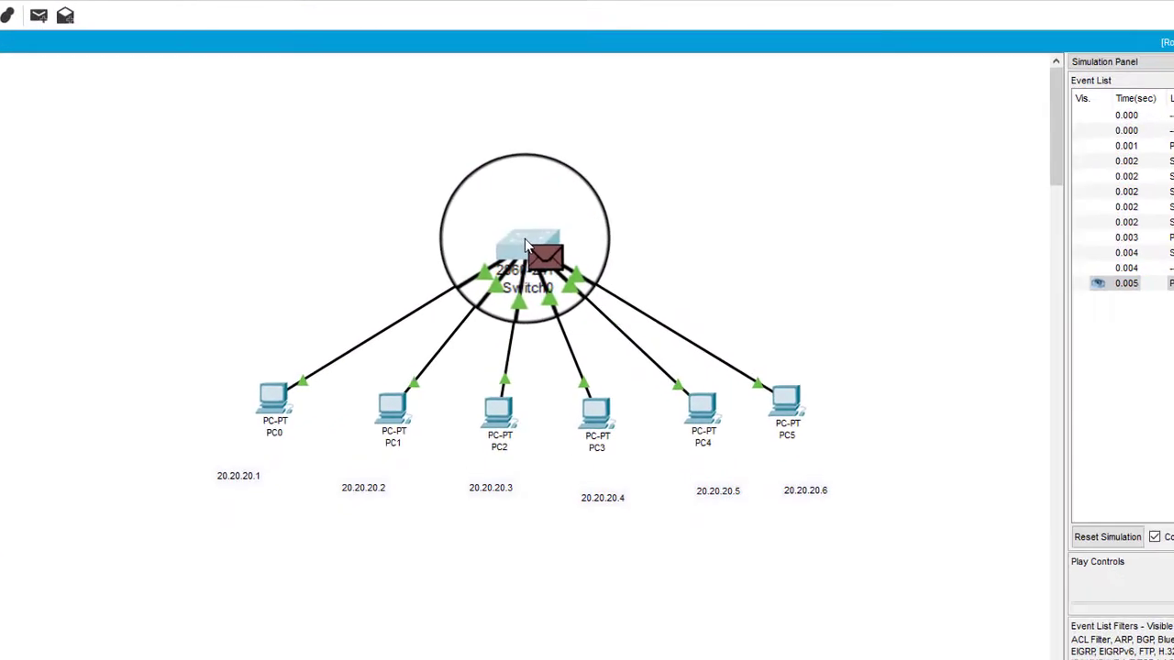
Open Switch0's physical device view and examine its front-panel ports enlarged along the full width
left_click(525, 243)
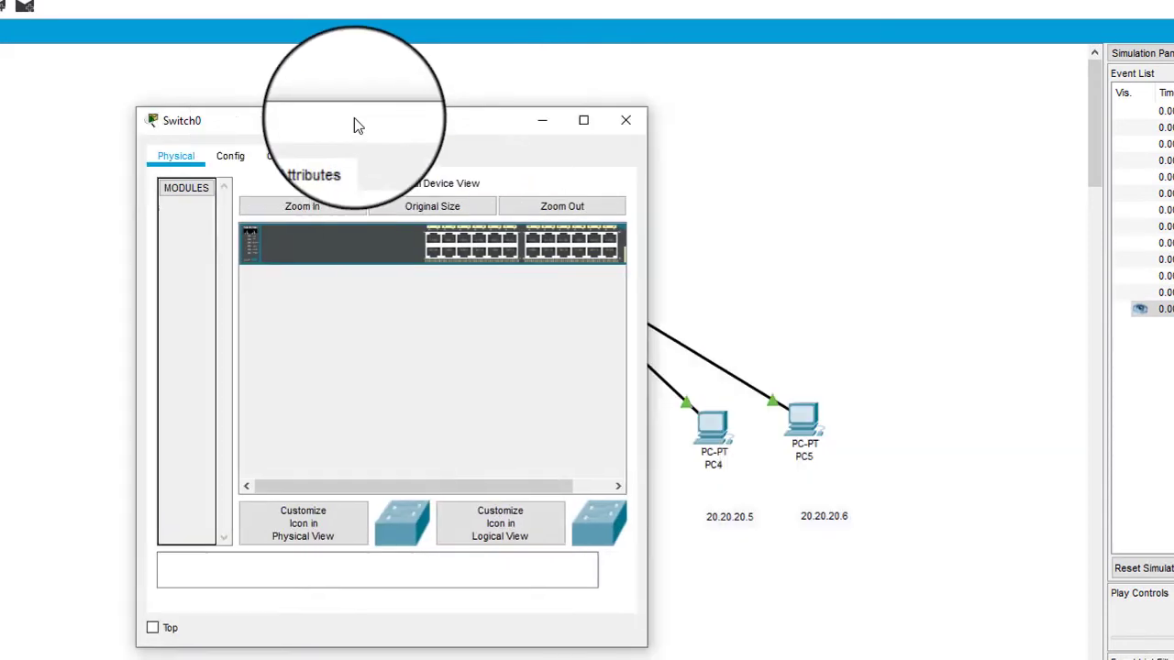
left_click_drag(354, 117, 348, 87)
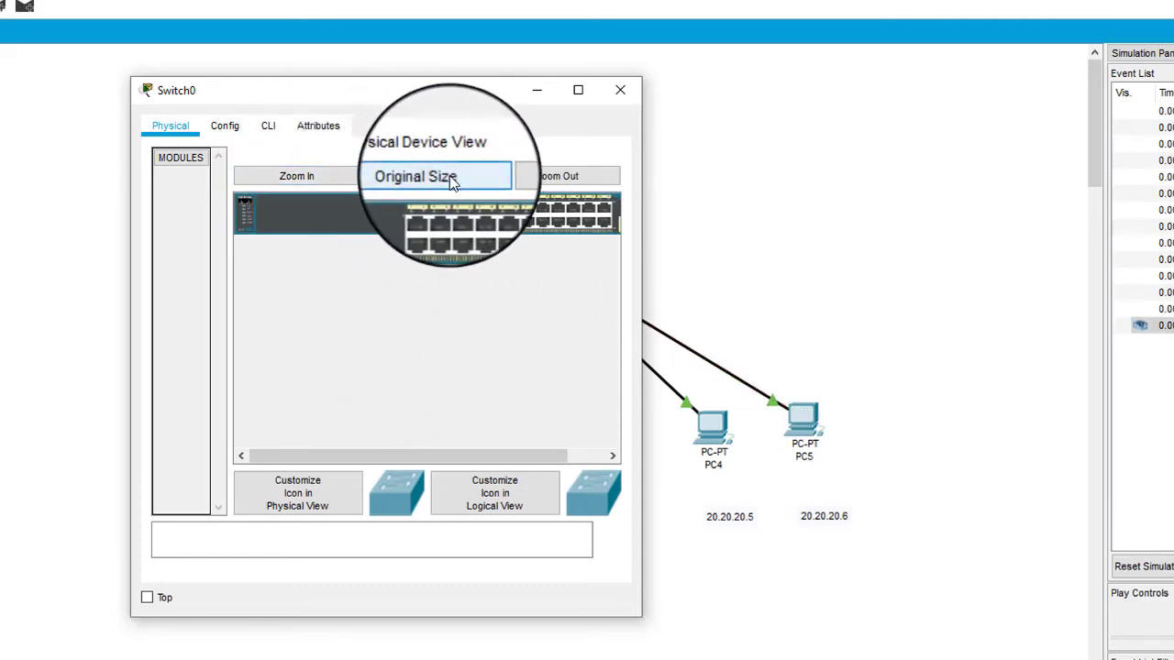
left_click(324, 178)
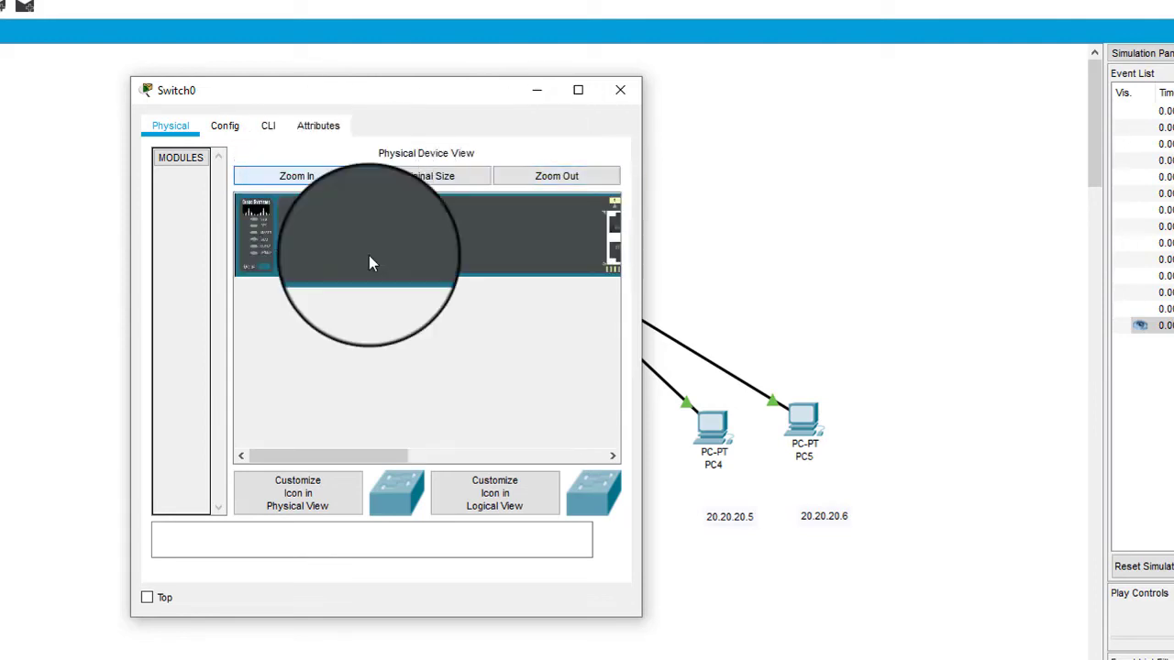
left_click_drag(397, 458, 663, 454)
Enter privileged mode in Switch0's command line with EN and run show mac-address to display its MAC address table
left_click(268, 126)
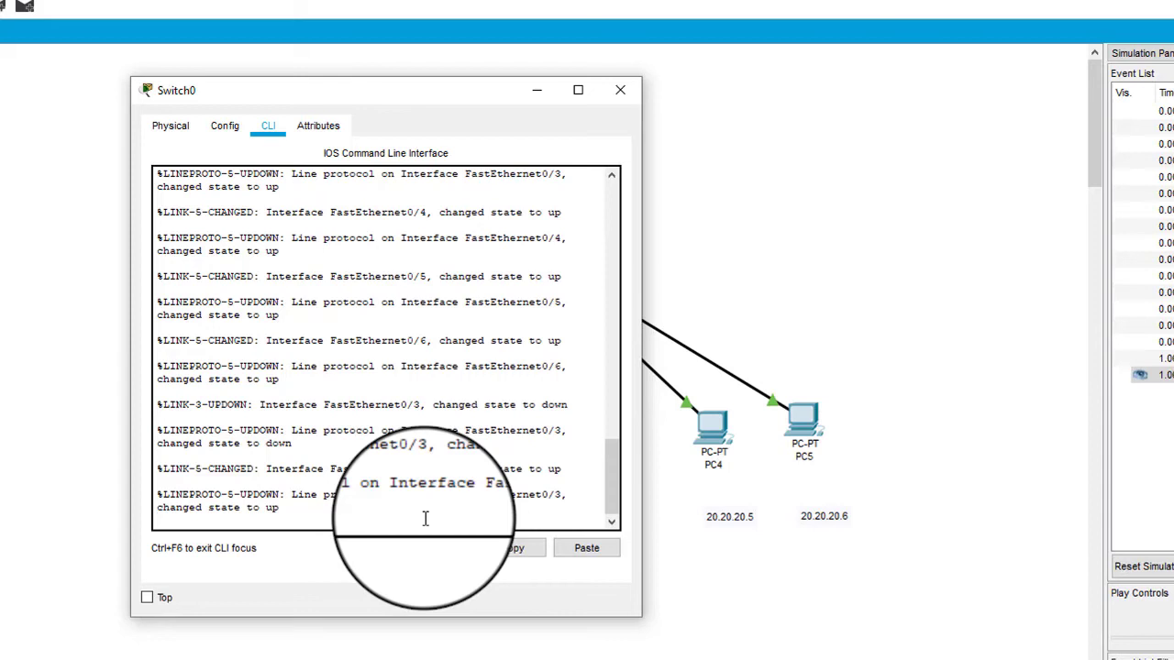
key("Return")
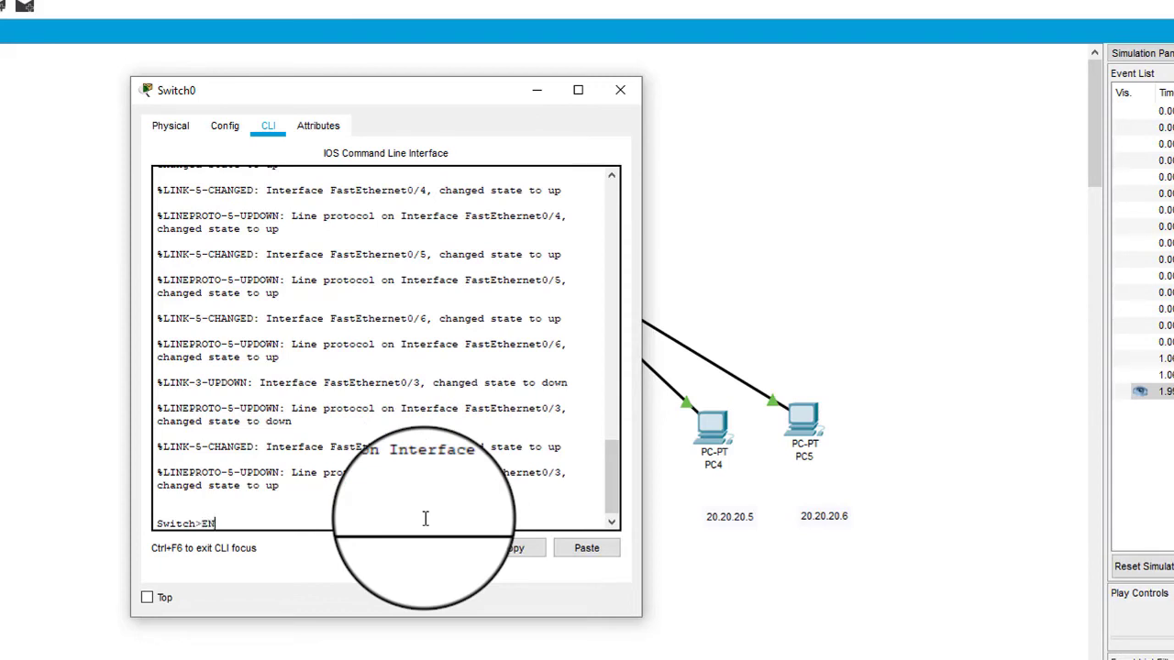
type("EN")
key("Return")
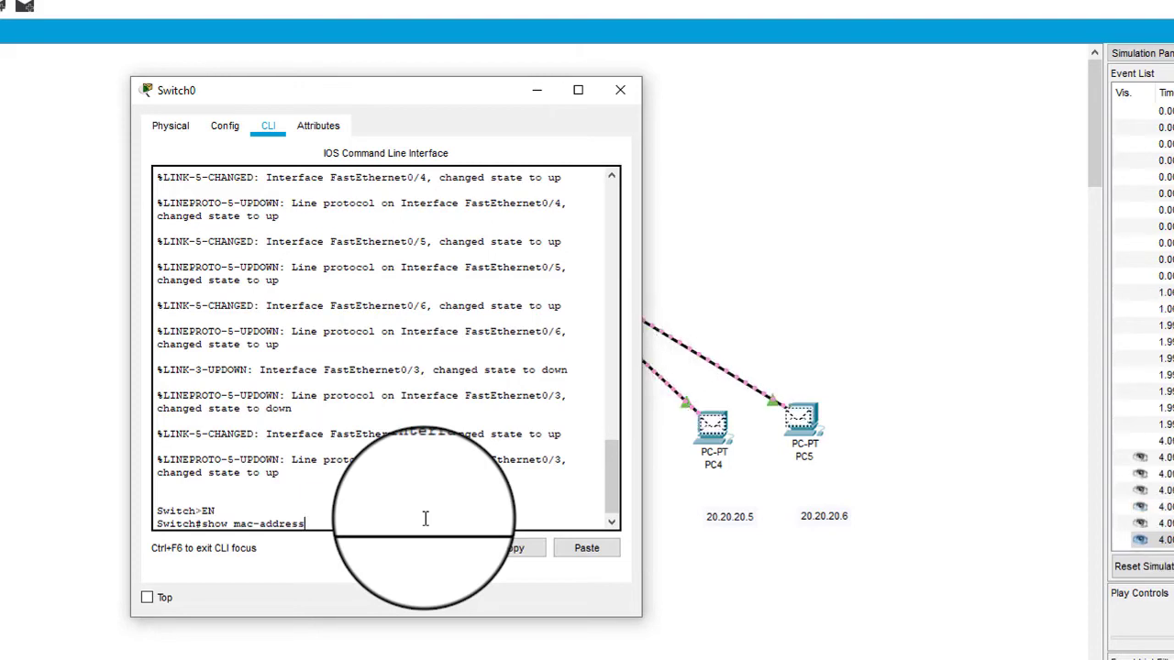
key("Return")
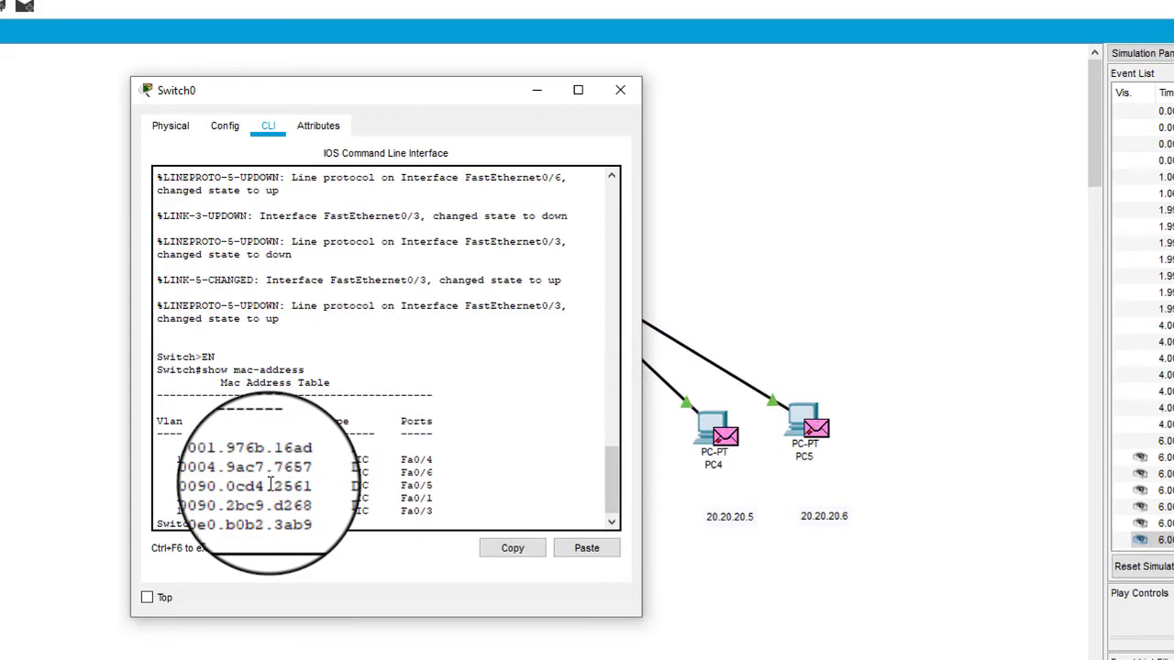
Try running mac-address-table at Switch0's privileged prompt, and close the switch window
type("d")
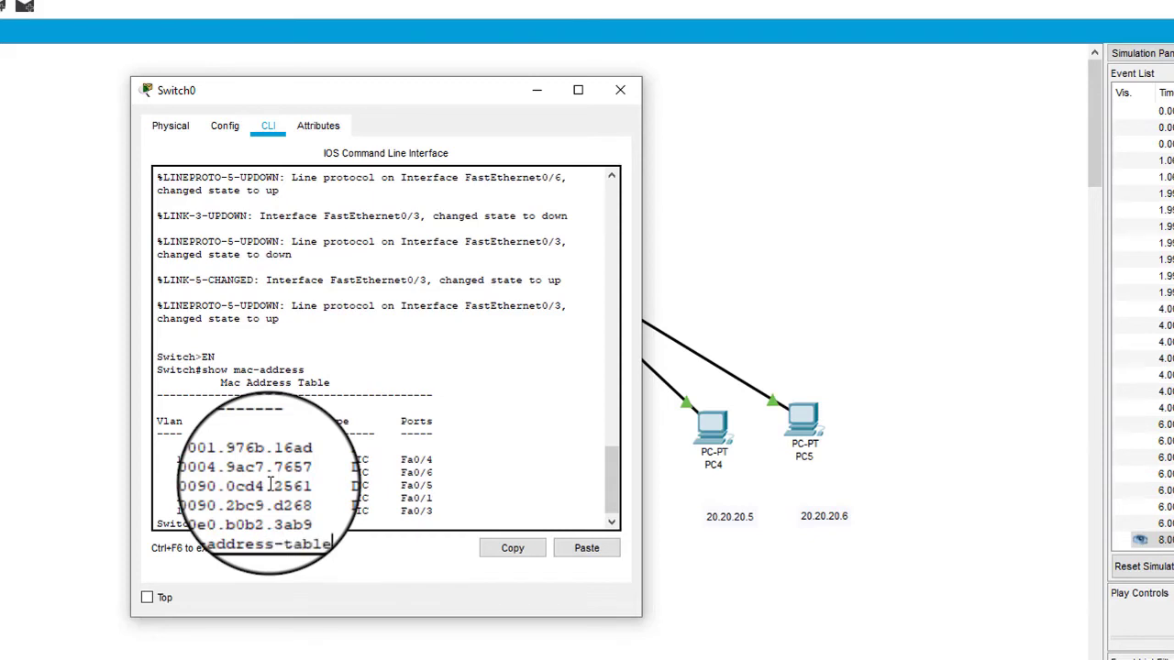
type("dress-table")
key("Return")
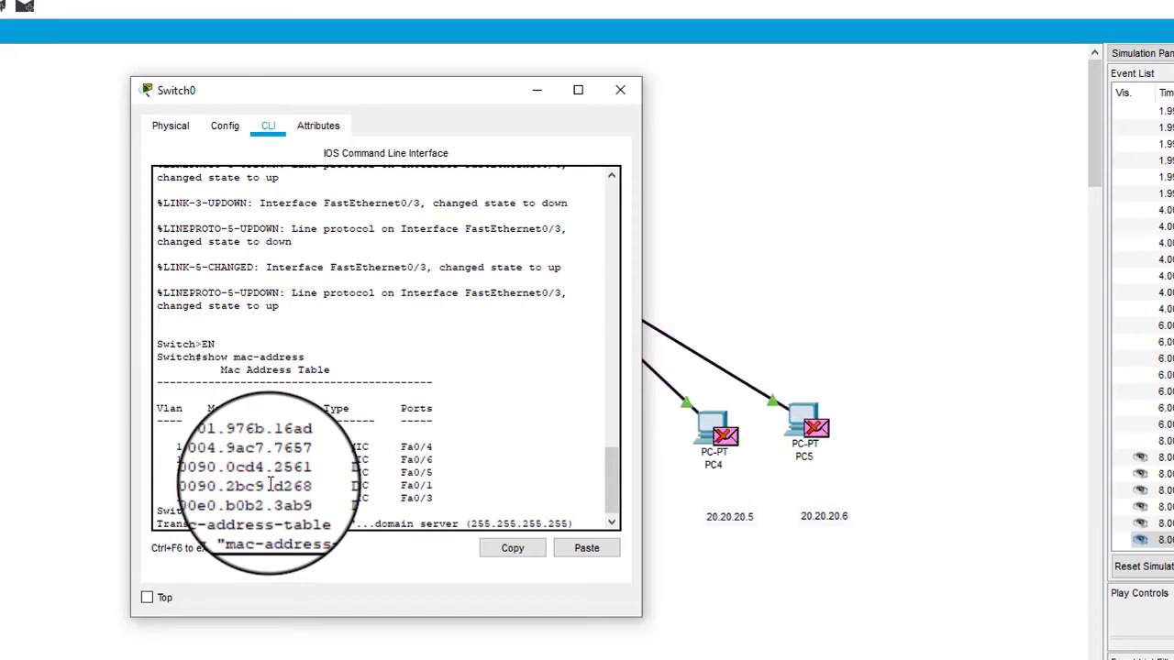
left_click(607, 521)
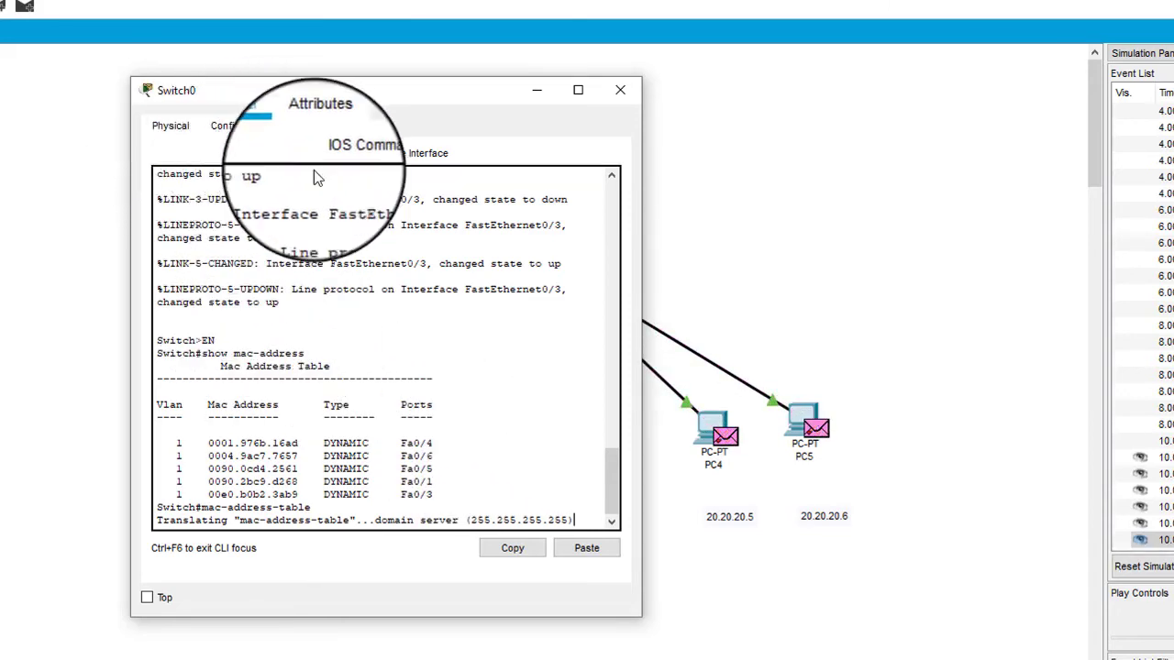
left_click(615, 87)
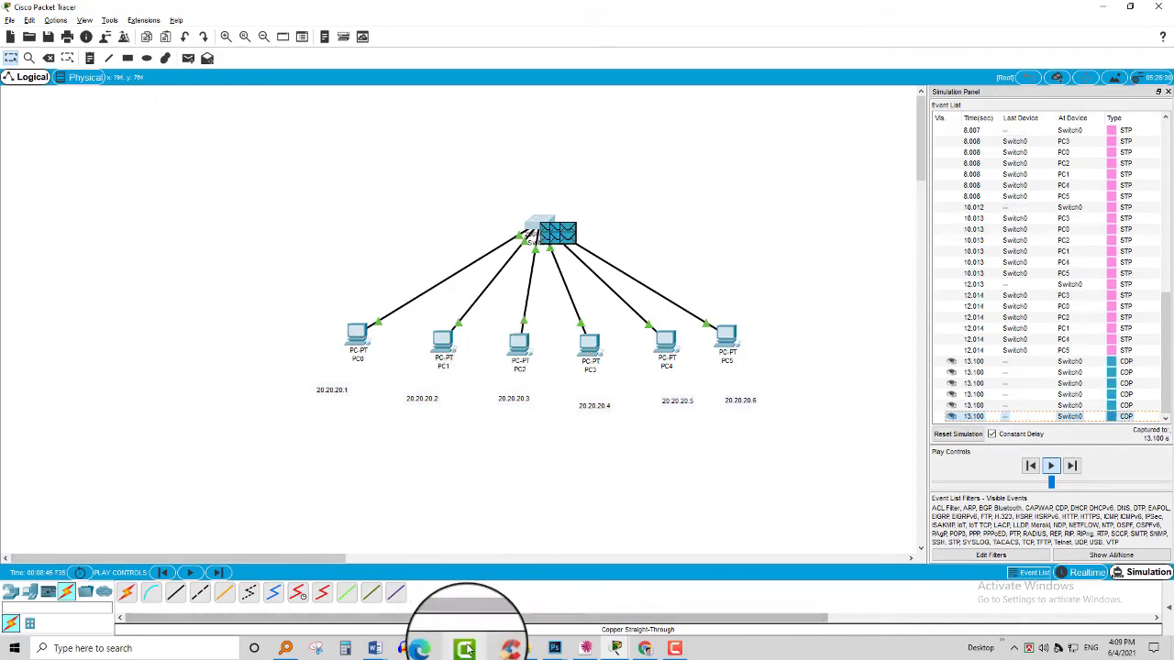
mouse_move(467, 649)
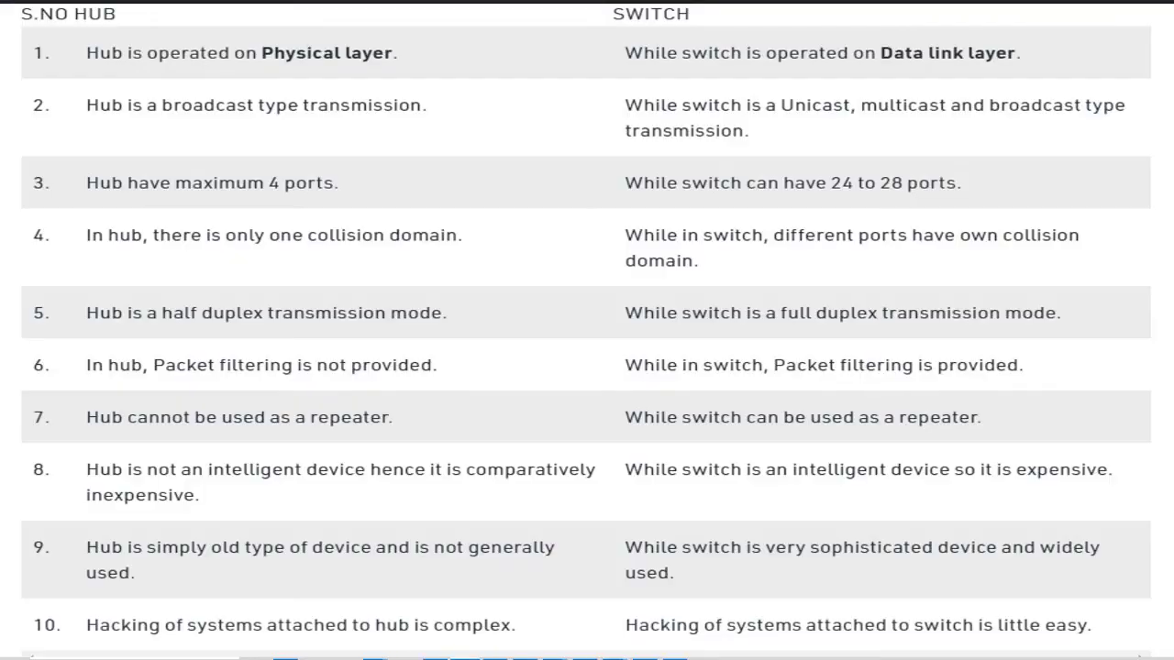